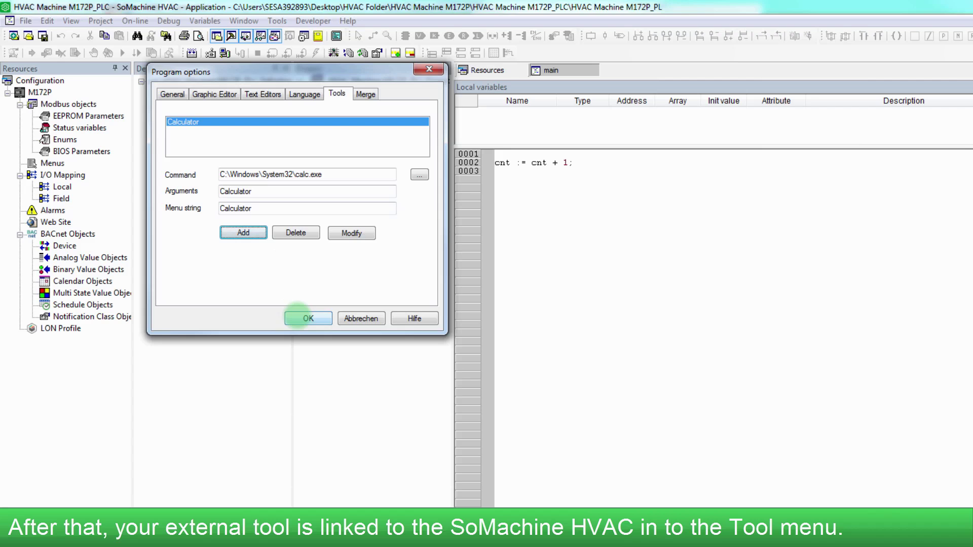
# Step: Confirm the Calculator external tool in the program options, launch it from SoMachine HVAC and close it
pyautogui.click(298, 316)
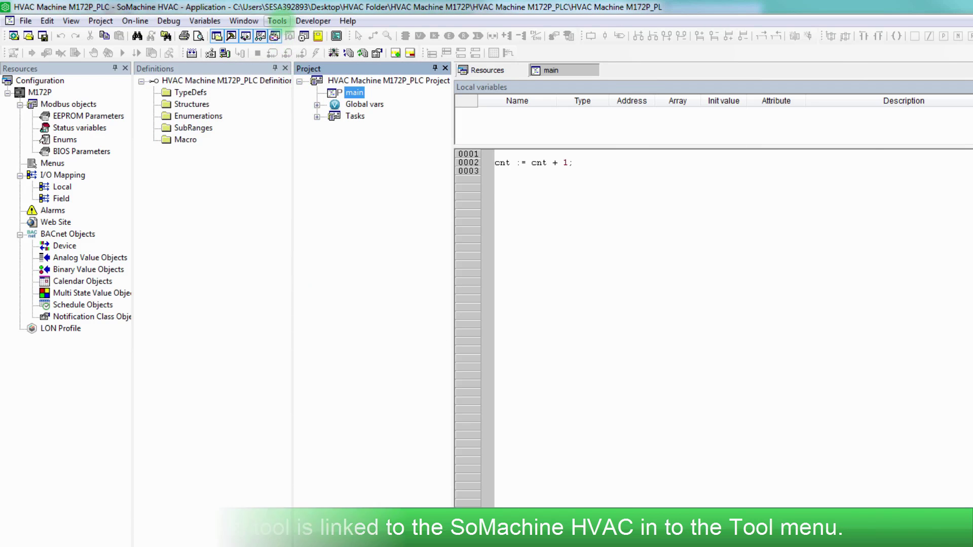
pyautogui.click(278, 21)
pyautogui.click(289, 35)
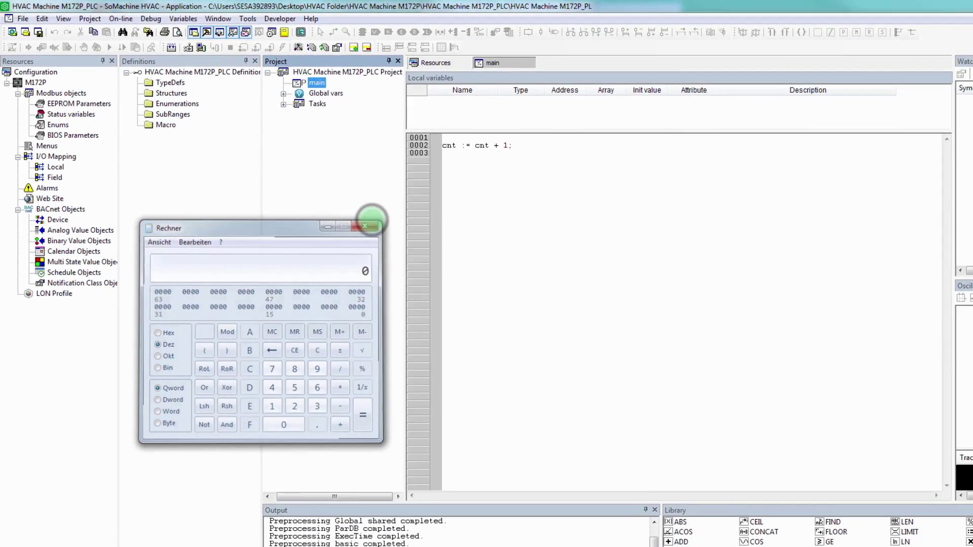
pyautogui.click(410, 250)
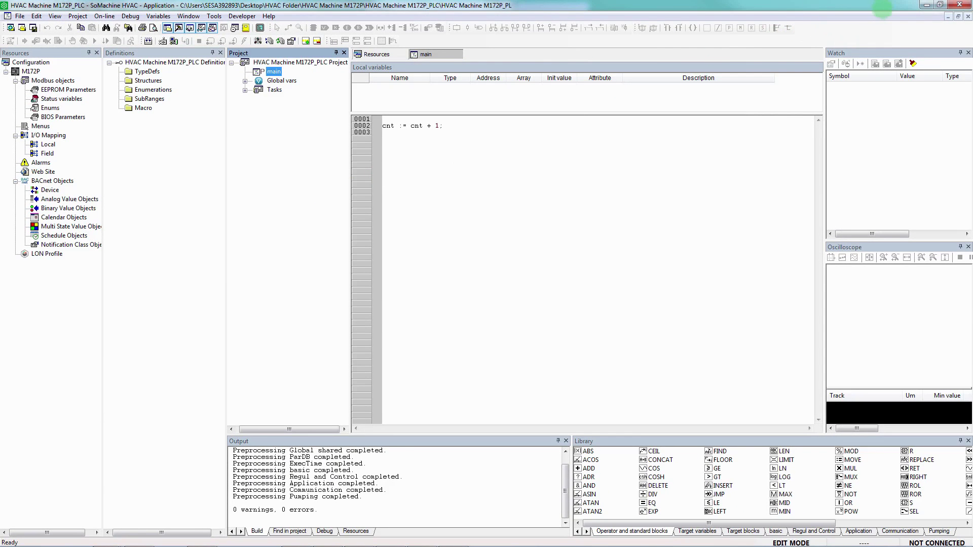
# Step: Switch to SoMachine HVAC - Connection and create a user interface project for HMI Remote for M171DGRP and M171PF with the proposed name
pyautogui.click(926, 5)
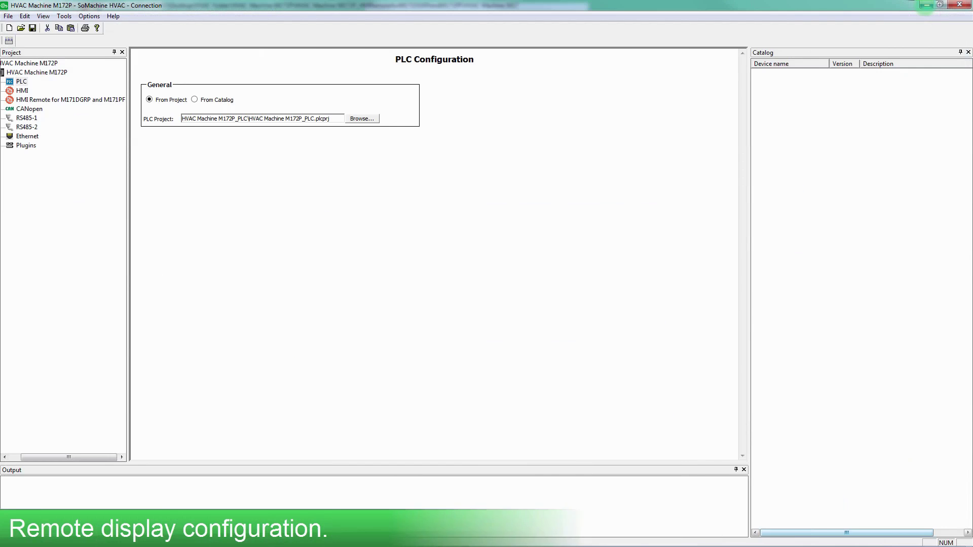
pyautogui.rightClick(71, 99)
pyautogui.click(81, 108)
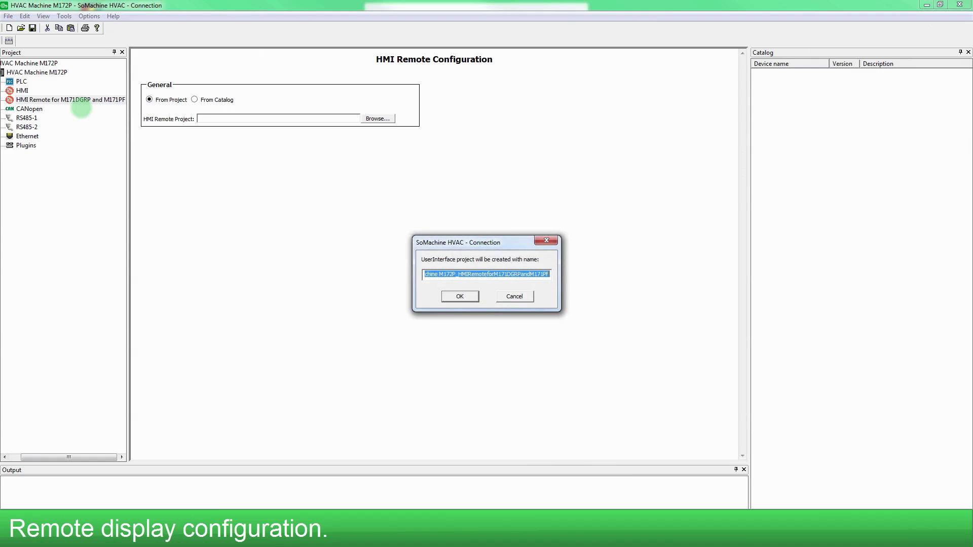
pyautogui.click(459, 297)
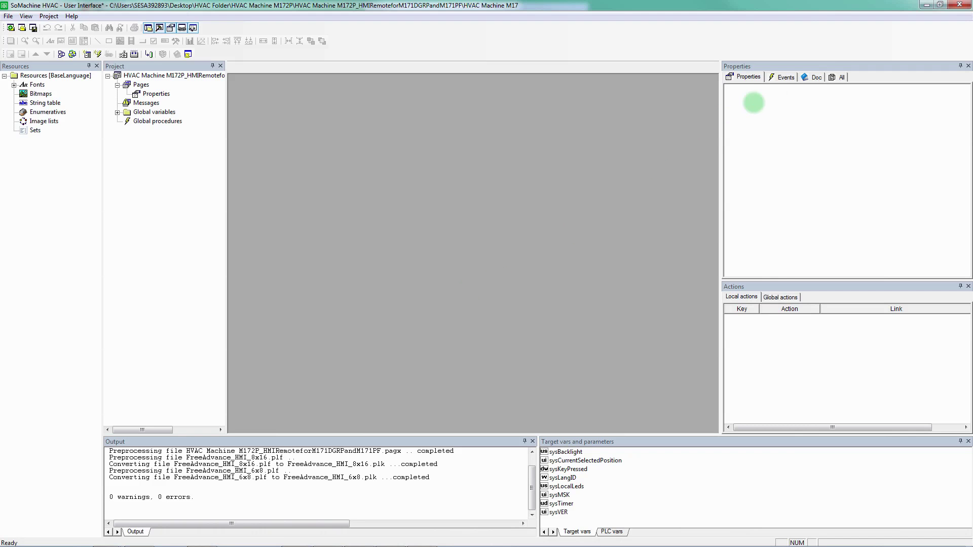
pyautogui.click(927, 5)
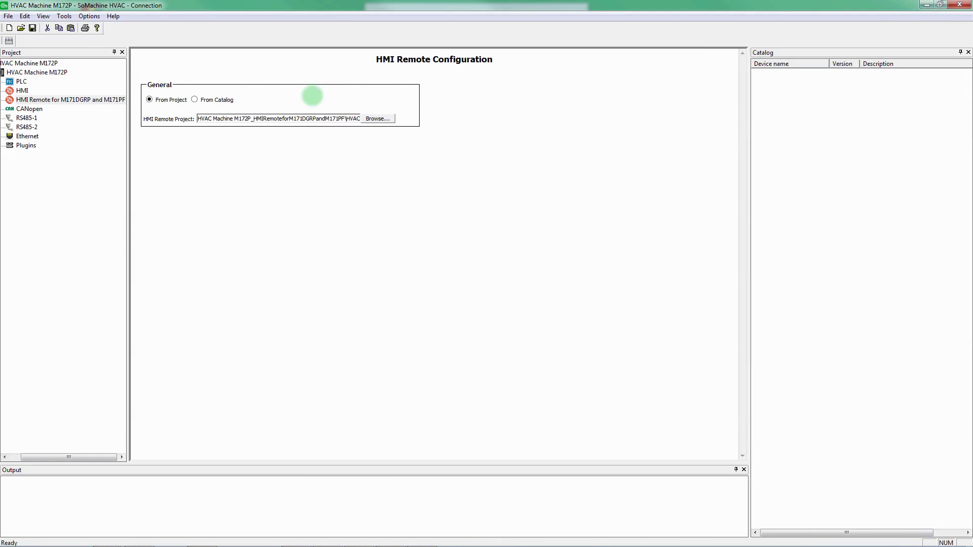
# Step: Assign the remote project to the HMI in the HMI configuration and open the HMI in the User Interface tool
pyautogui.click(22, 90)
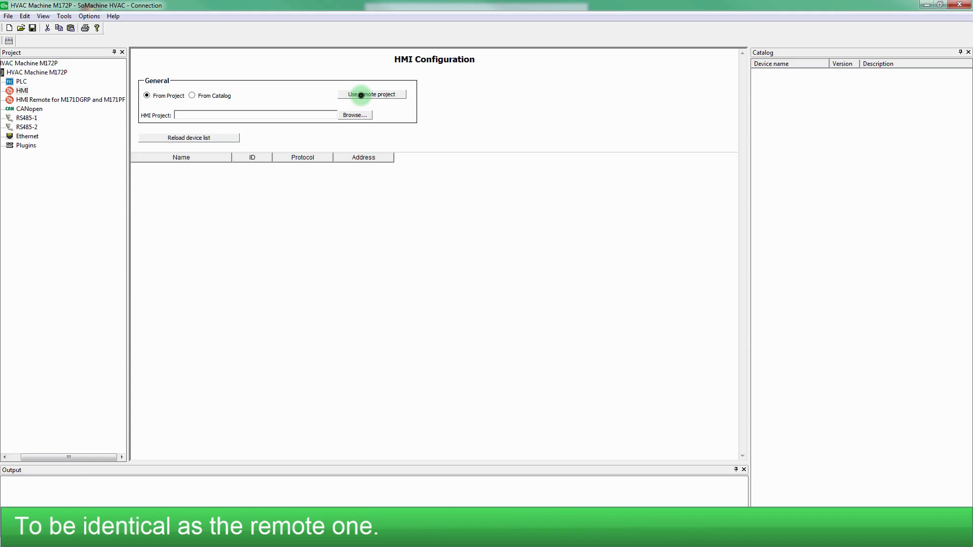
pyautogui.click(361, 95)
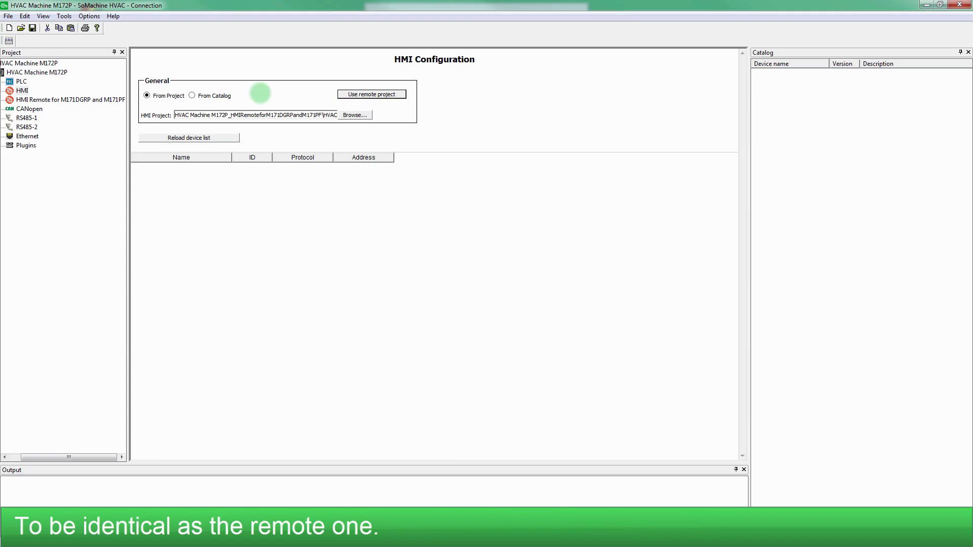
pyautogui.doubleClick(21, 90)
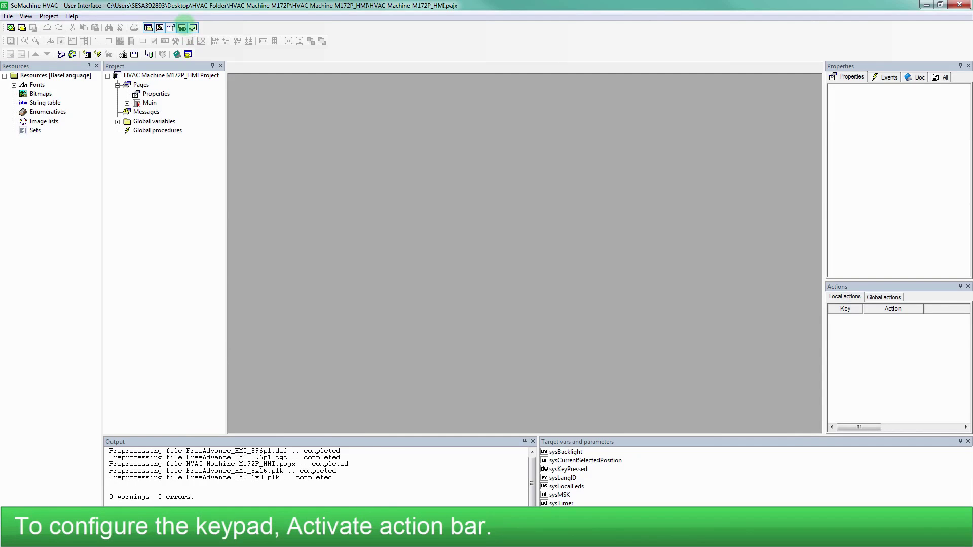
# Step: Show and widen the actions area, and add a global action that assigns Edit to the Enter key
pyautogui.click(182, 28)
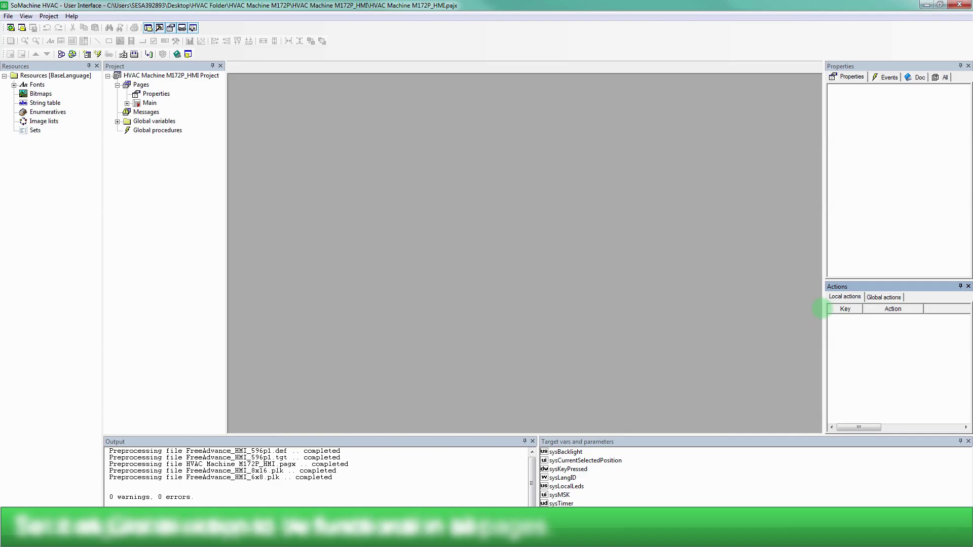
pyautogui.moveTo(822, 306); pyautogui.dragTo(725, 308)
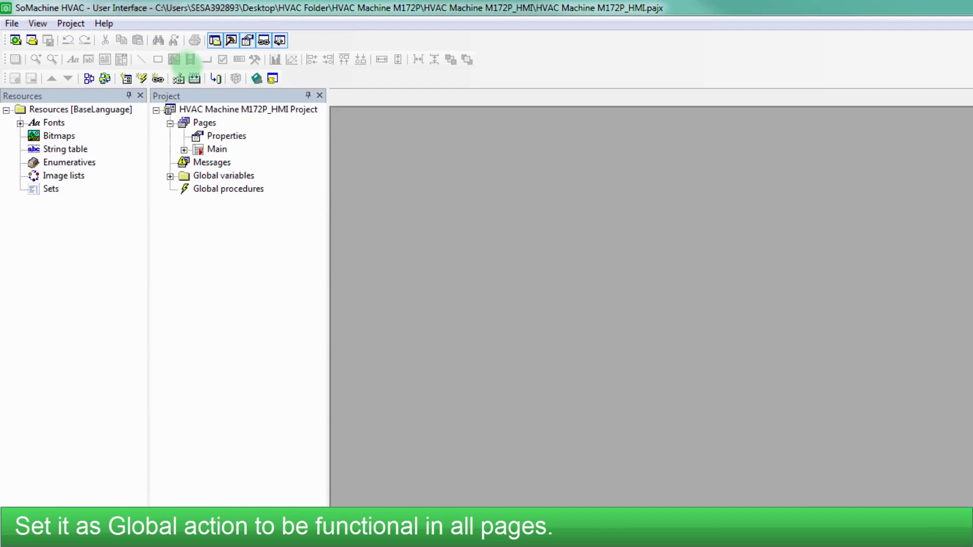
pyautogui.click(120, 60)
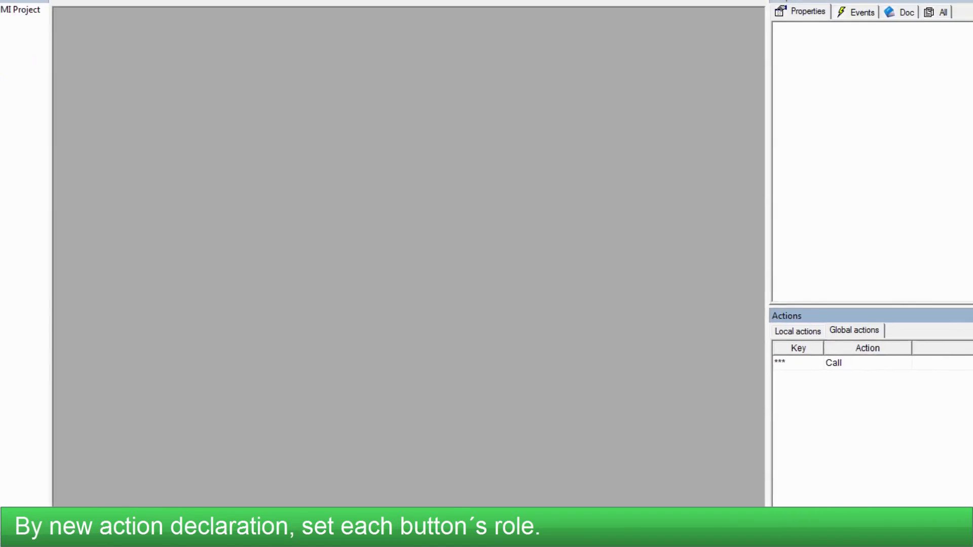
pyautogui.click(626, 304)
pyautogui.click(625, 304)
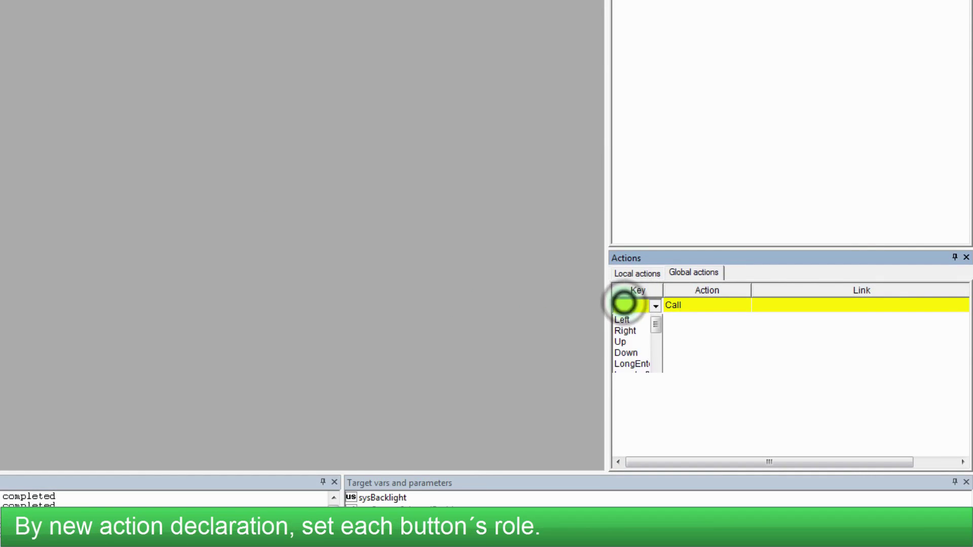
pyautogui.click(628, 318)
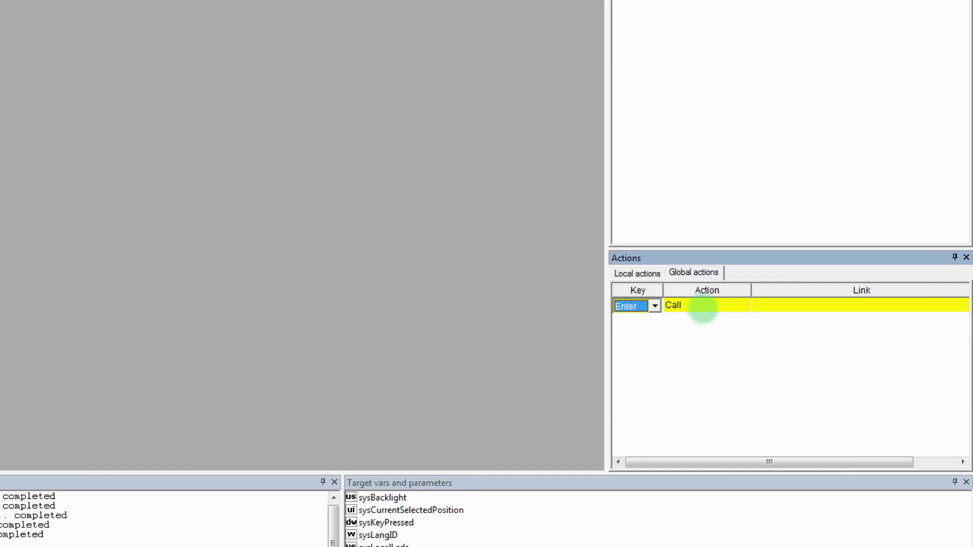
pyautogui.click(701, 306)
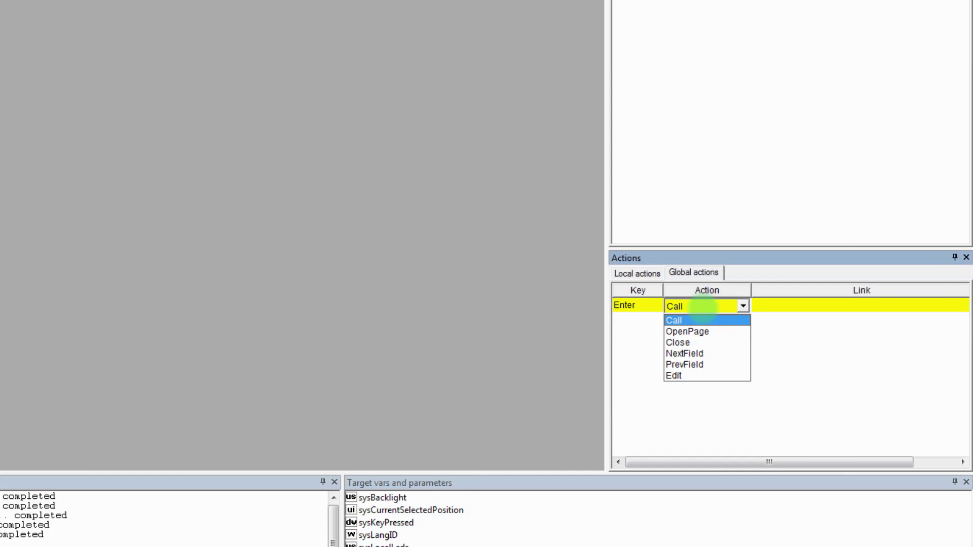
pyautogui.click(701, 376)
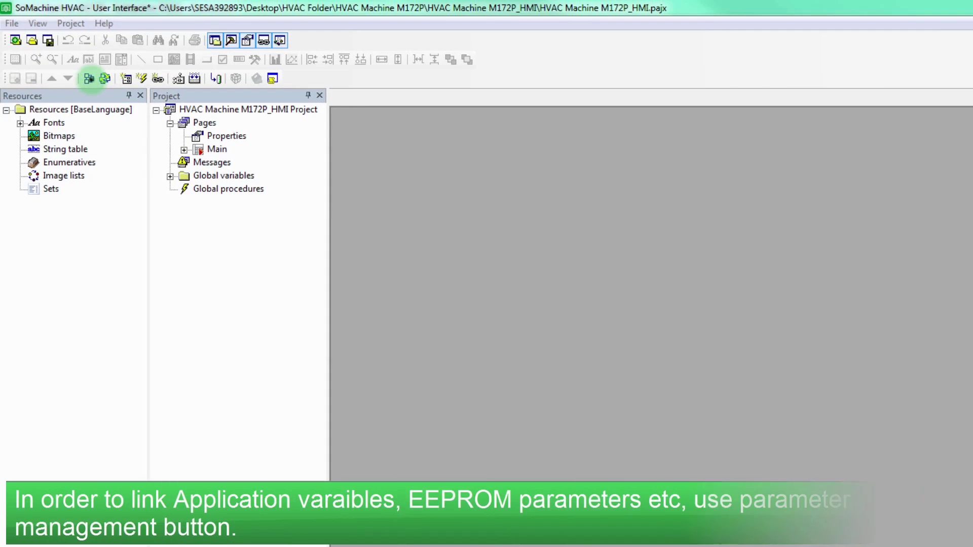
# Step: Add HVAC Machine M172P_PLC.parx as a device in the HMI project's parameters management
pyautogui.click(78, 68)
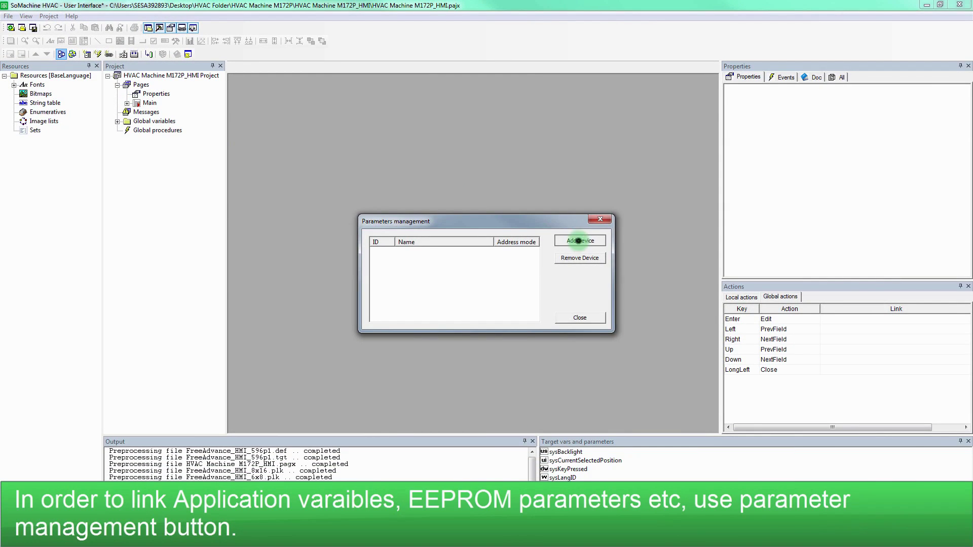
pyautogui.click(579, 241)
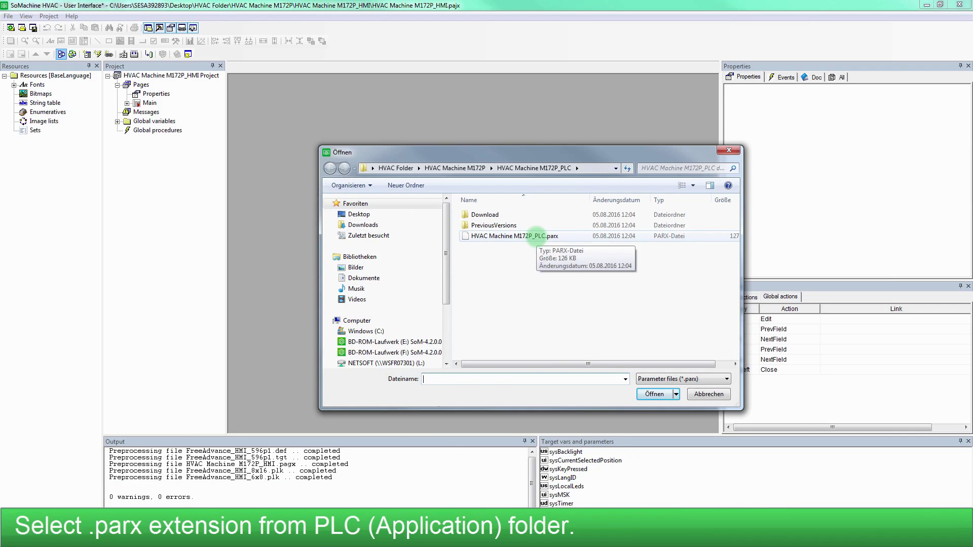
pyautogui.click(536, 237)
pyautogui.click(649, 393)
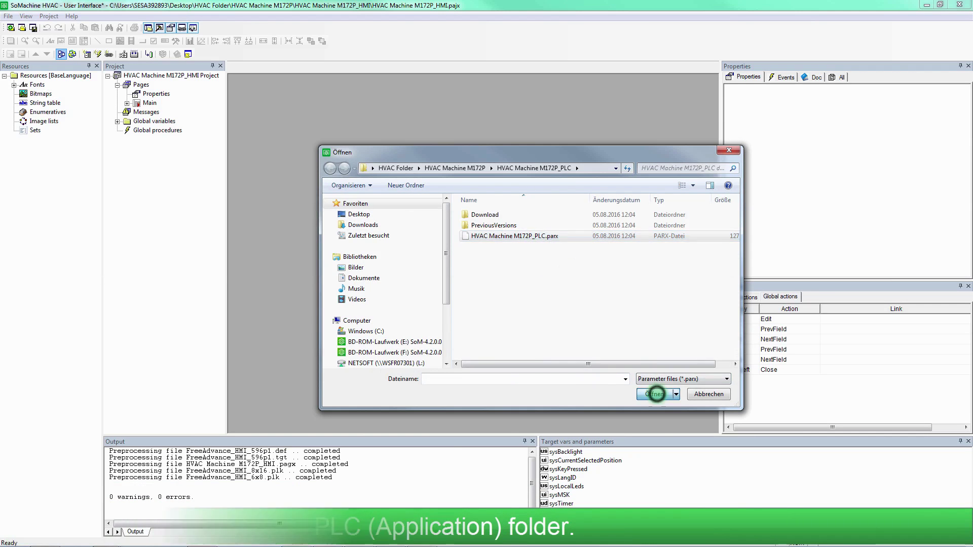
pyautogui.click(479, 250)
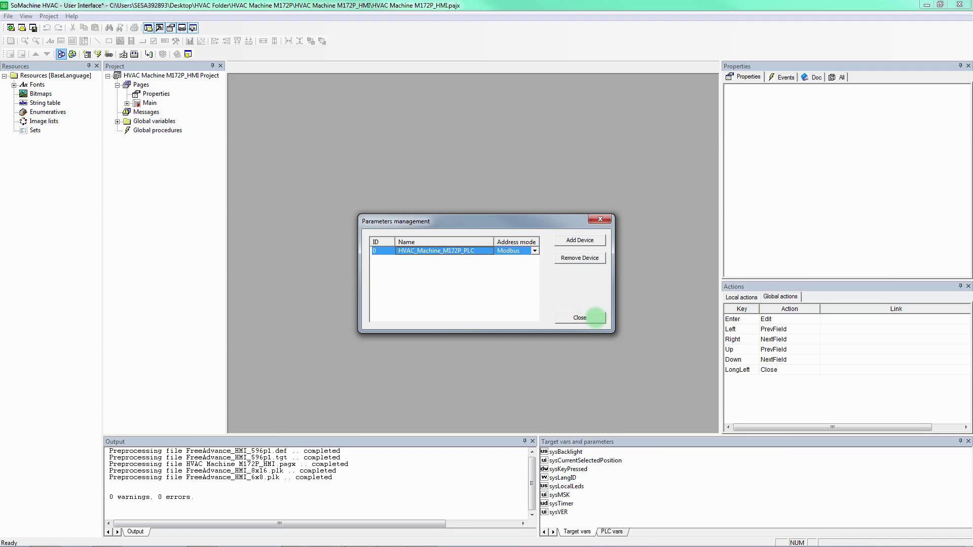
pyautogui.click(580, 318)
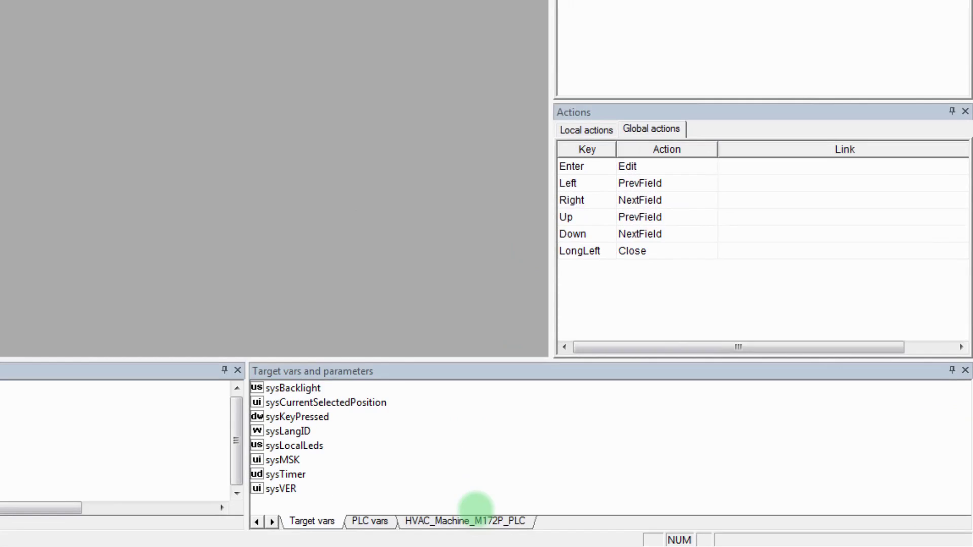
# Step: View the HVAC_Machine_M172P_PLC parameters and the target variables, and refresh the parameters from the PLC application
pyautogui.click(475, 517)
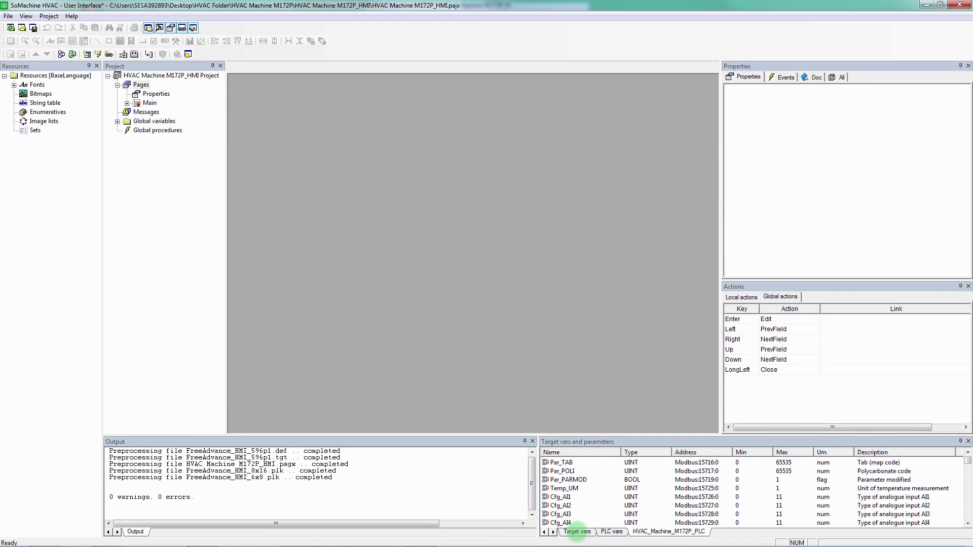
pyautogui.click(576, 532)
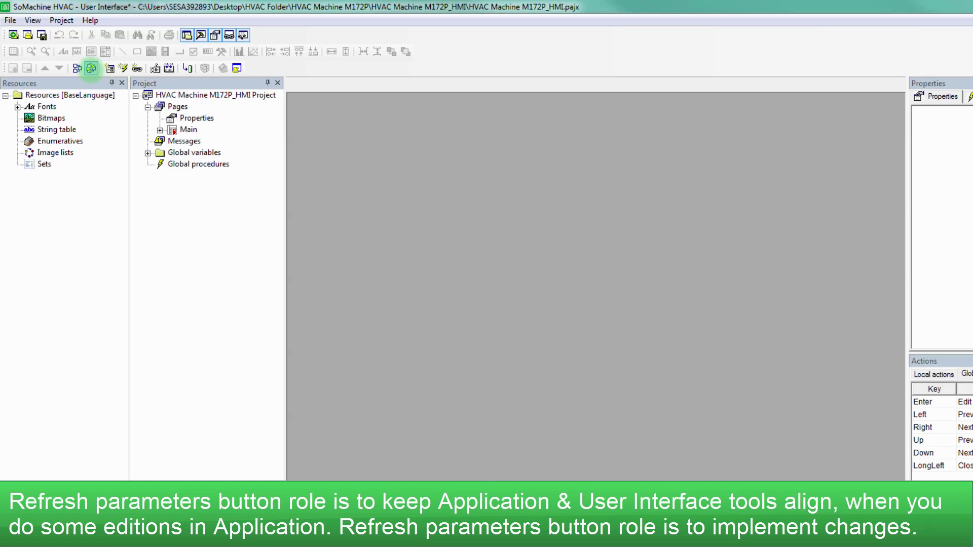
pyautogui.click(91, 68)
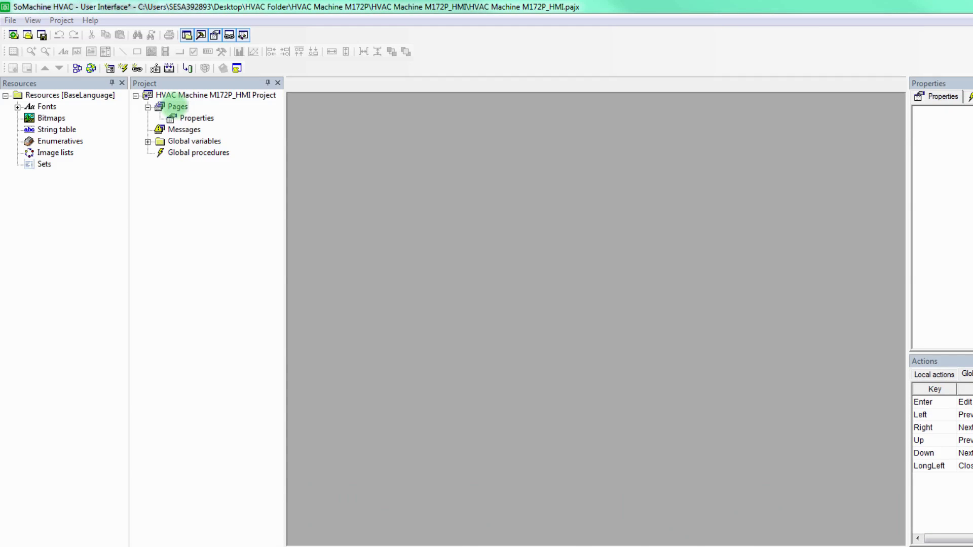
# Step: Insert a new page named Main in the HMI project and open it maximized for editing
pyautogui.rightClick(177, 106)
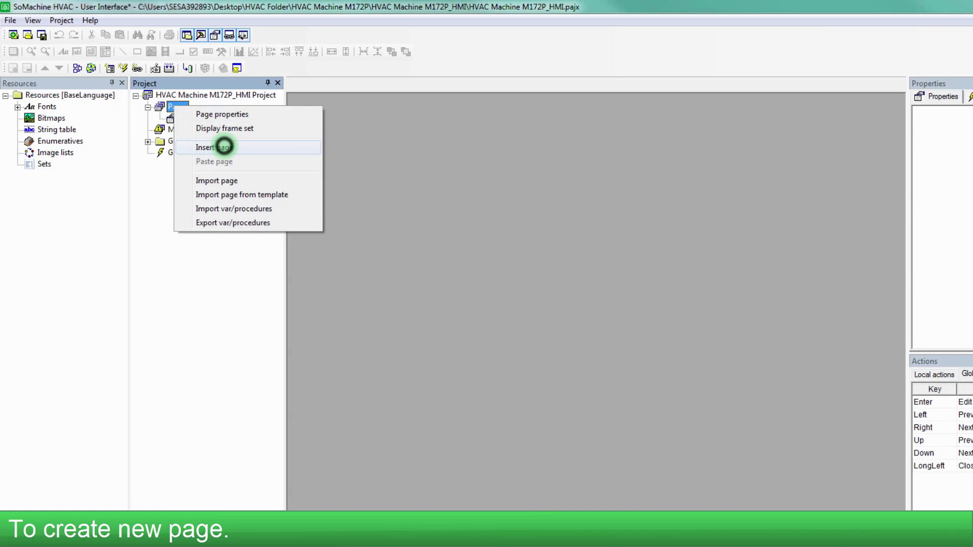
pyautogui.click(225, 147)
pyautogui.write('Main')
pyautogui.press('Return')
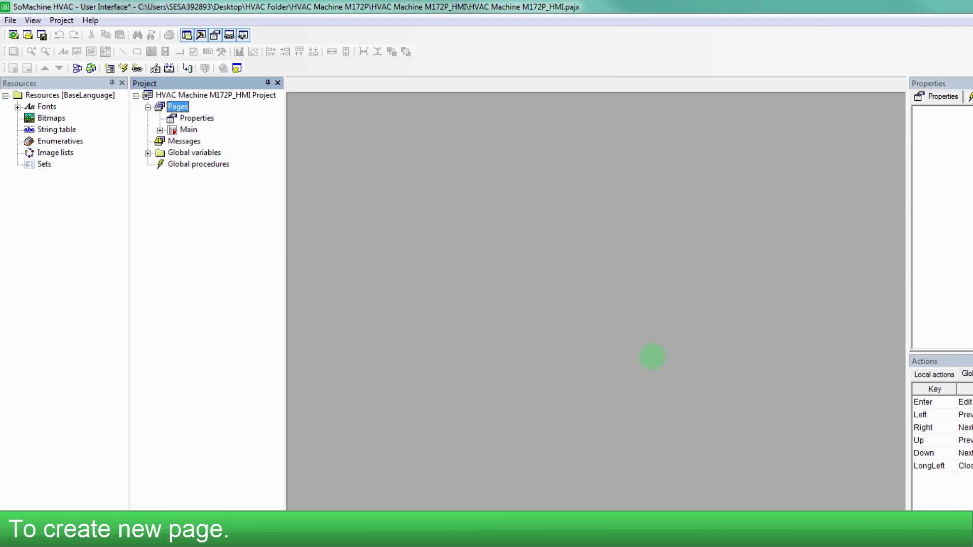
pyautogui.doubleClick(189, 130)
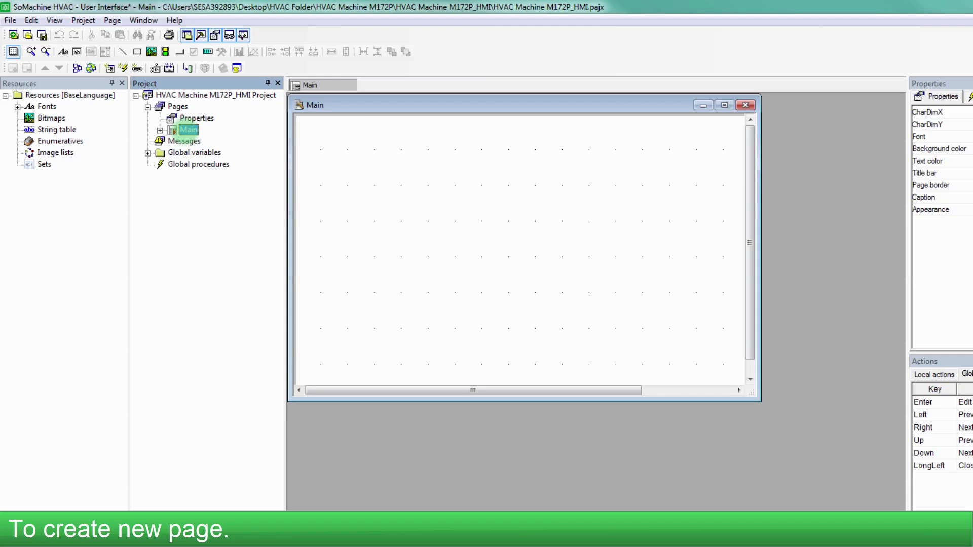
pyautogui.click(724, 105)
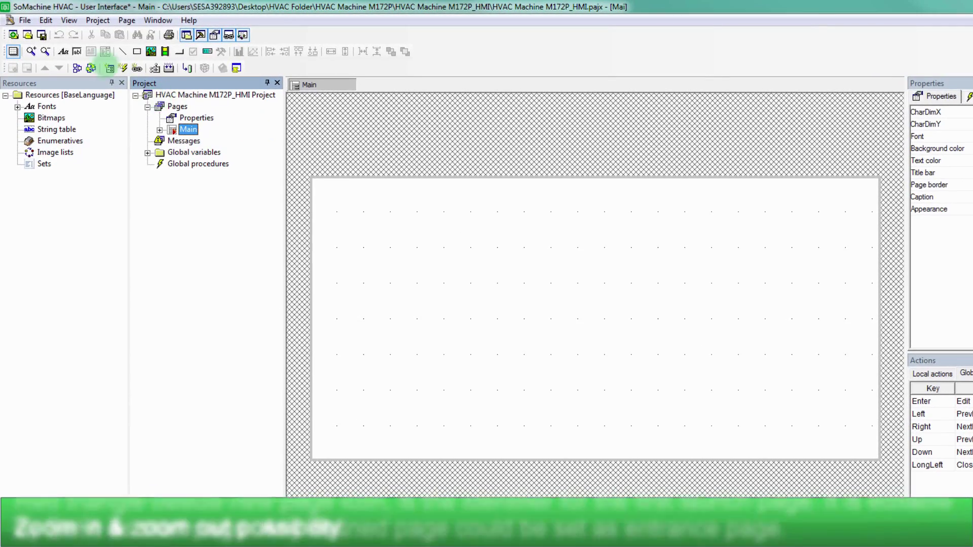
# Step: Set the Main page's grid to CharDimX 1 and CharDimY 1, and set its title bar to Yes
pyautogui.click(45, 52)
pyautogui.click(31, 51)
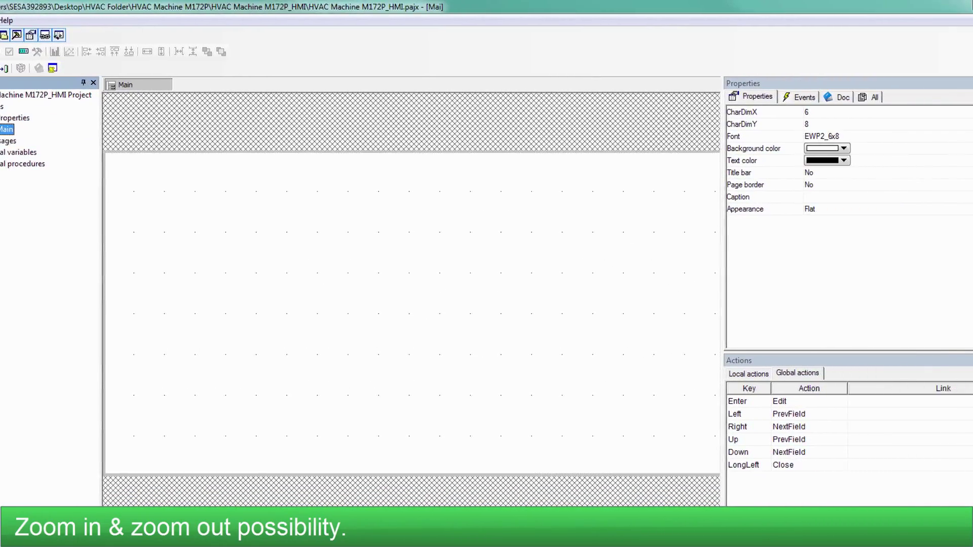
pyautogui.click(264, 174)
pyautogui.click(808, 124)
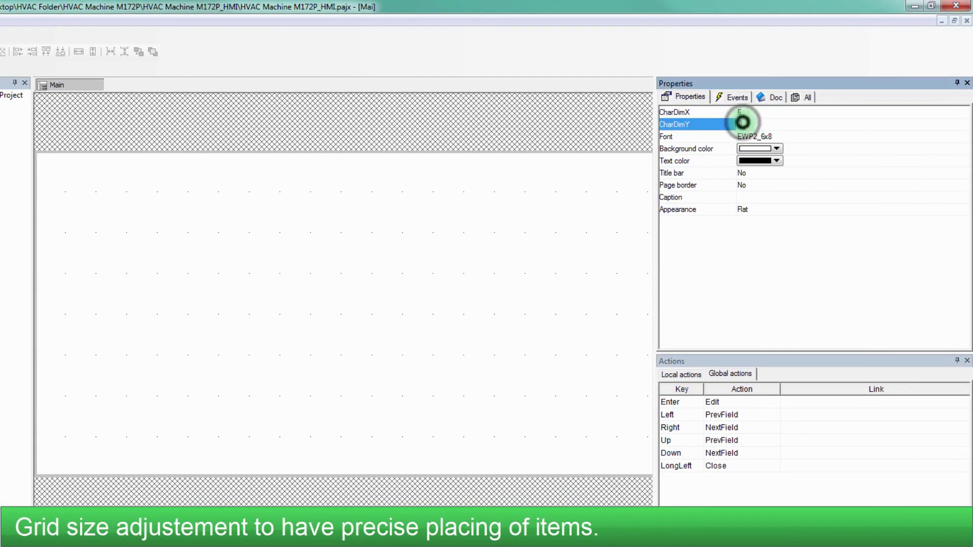
pyautogui.write('1')
pyautogui.press('Return')
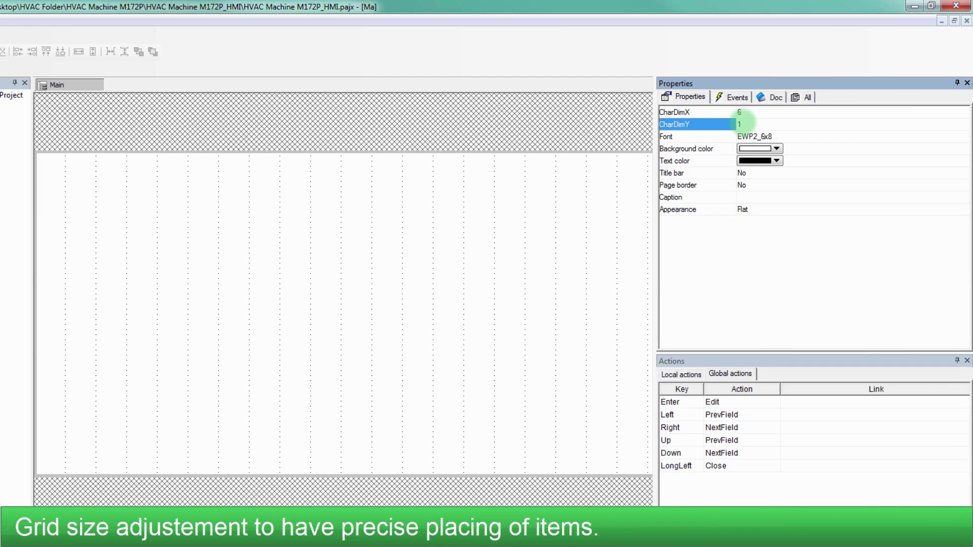
pyautogui.click(740, 112)
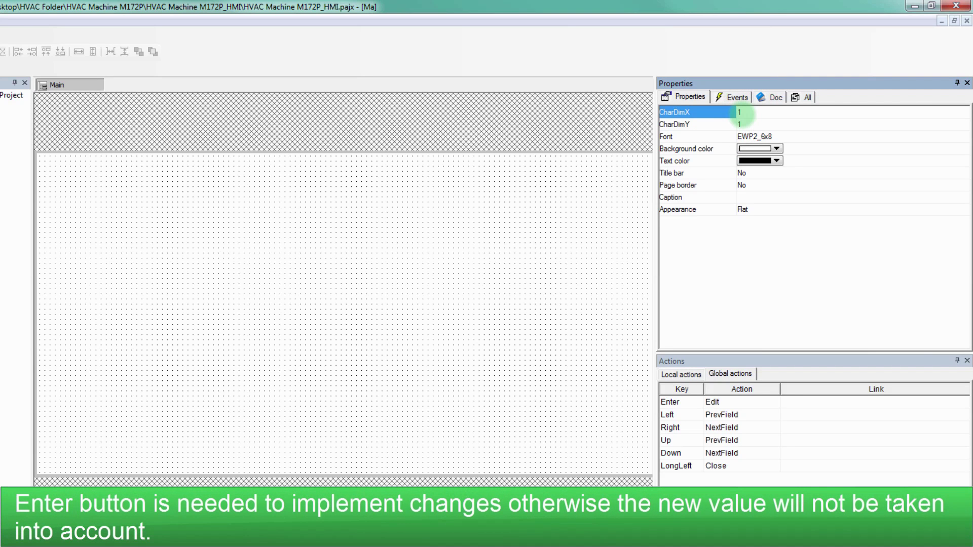
pyautogui.click(743, 173)
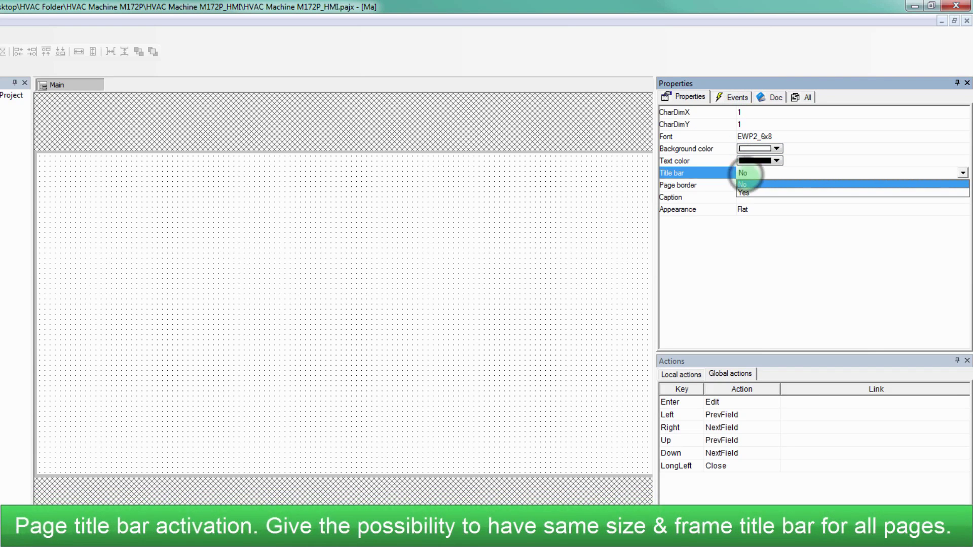
pyautogui.click(746, 192)
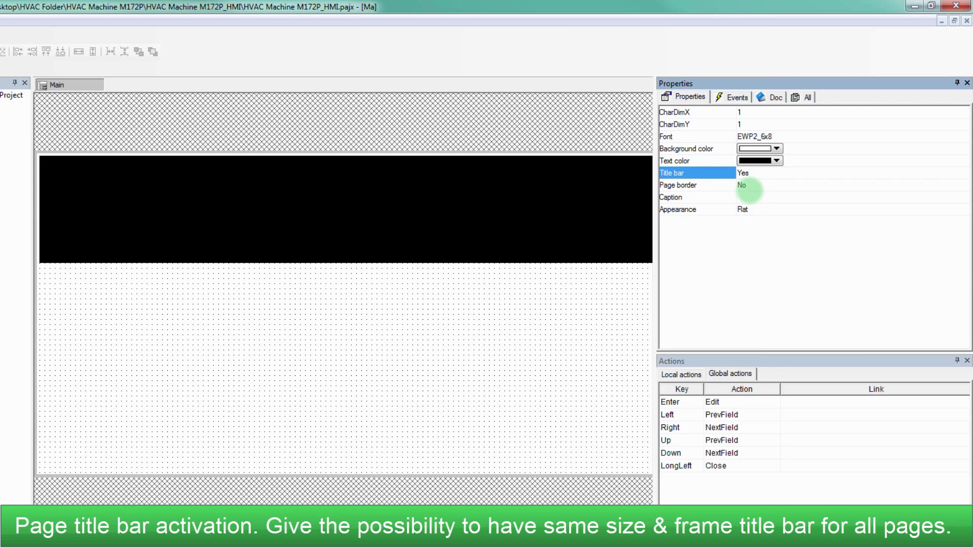
# Step: Set the Main page's caption to My First Page
pyautogui.click(746, 197)
pyautogui.write('My F')
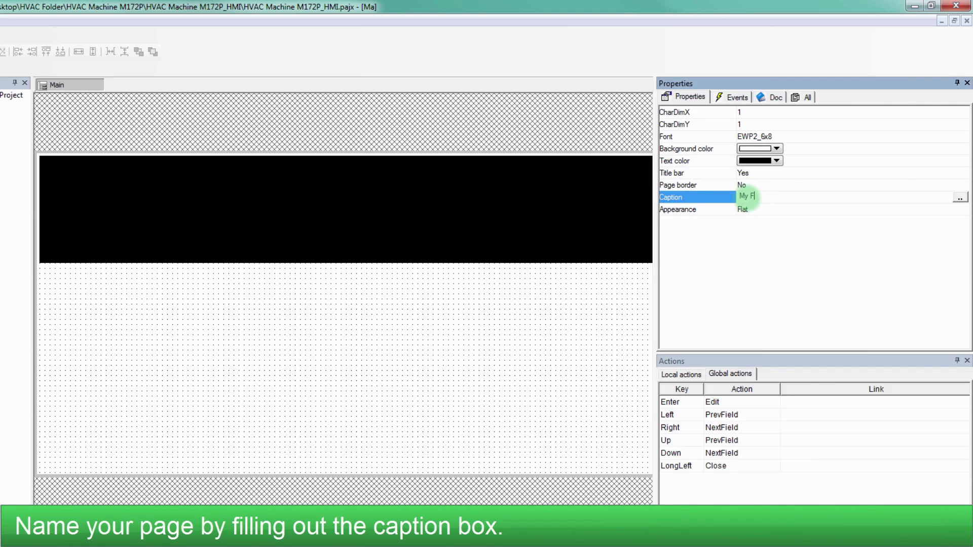
pyautogui.write('irst Page')
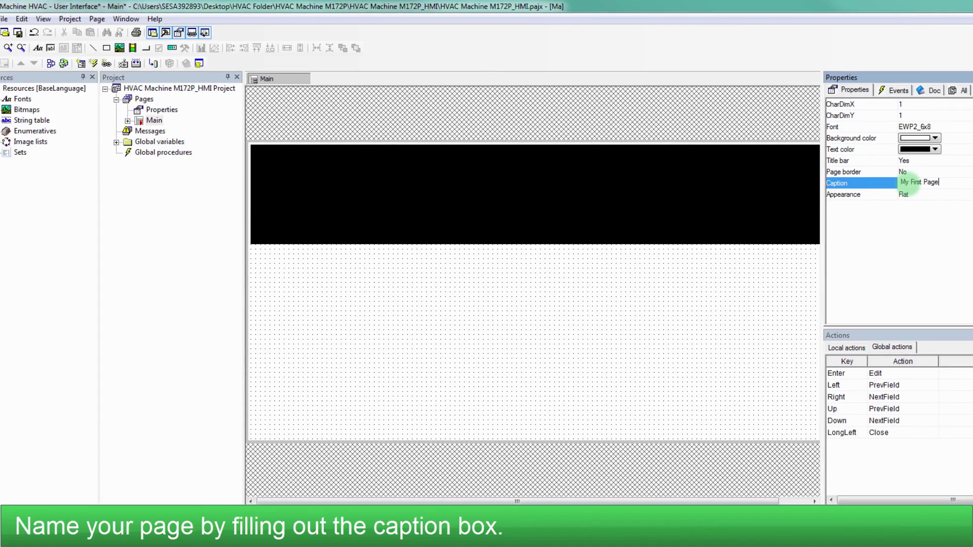
pyautogui.press('Return')
# Step: Place a static text below the Main page's title bar, reading Schneider Electric, and move it to XPos 5, YPos 24
pyautogui.click(155, 120)
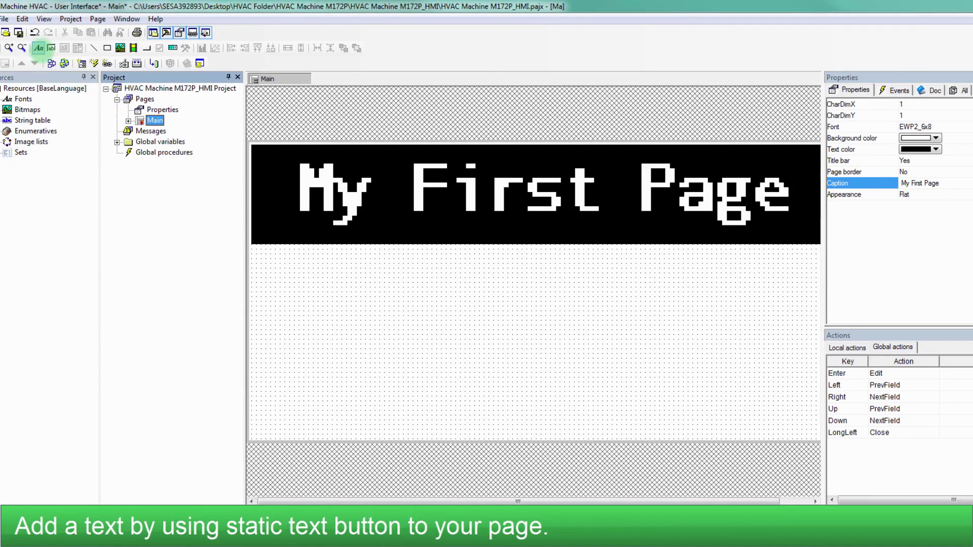
pyautogui.click(308, 273)
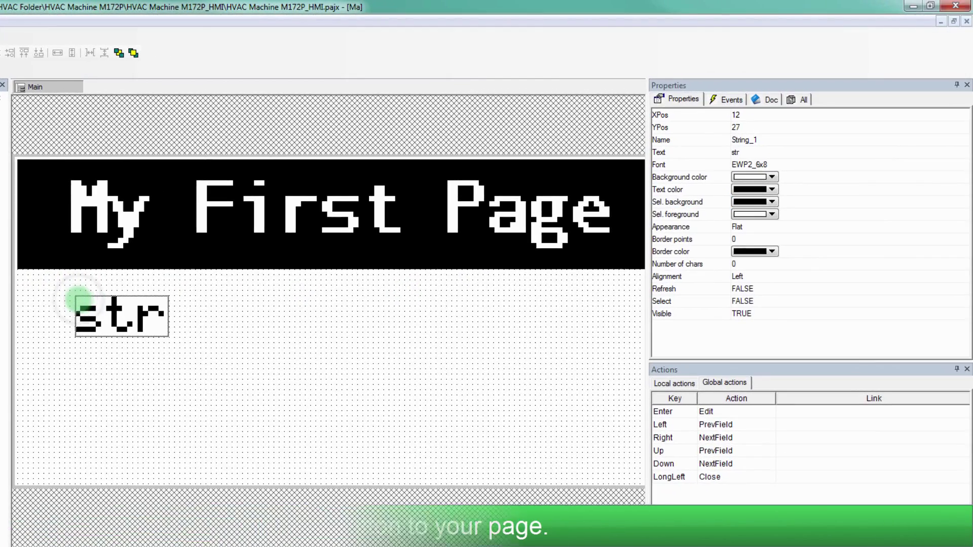
pyautogui.click(743, 151)
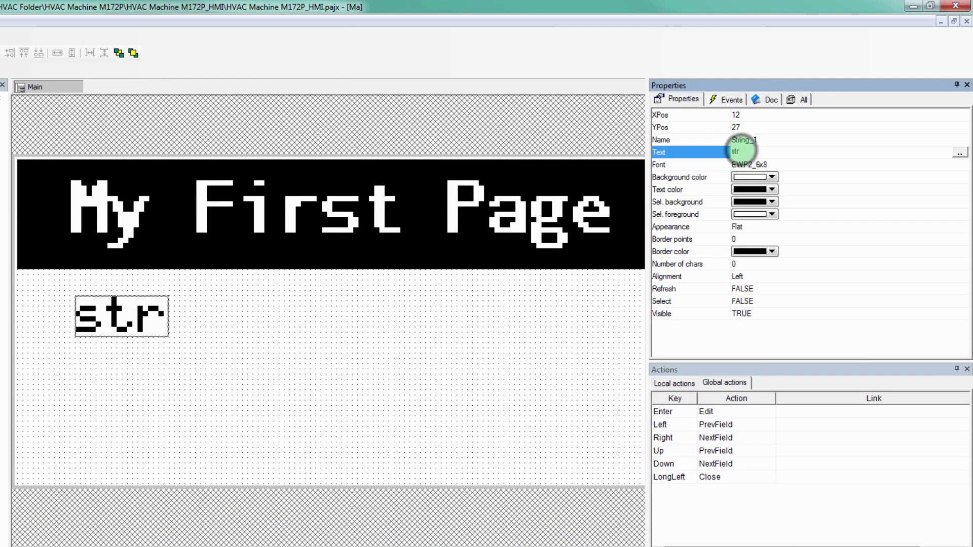
pyautogui.click(742, 151)
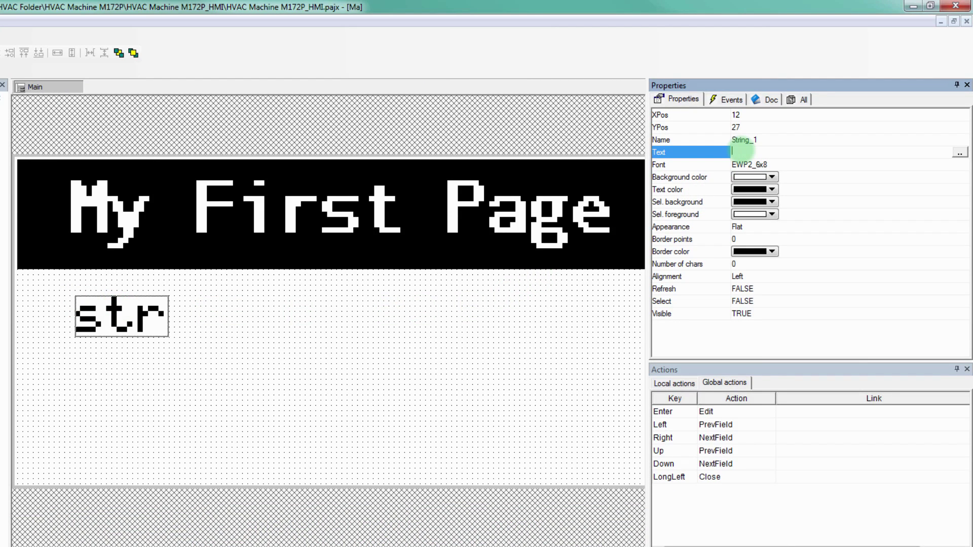
pyautogui.write('Schneider Electric')
pyautogui.press('Return')
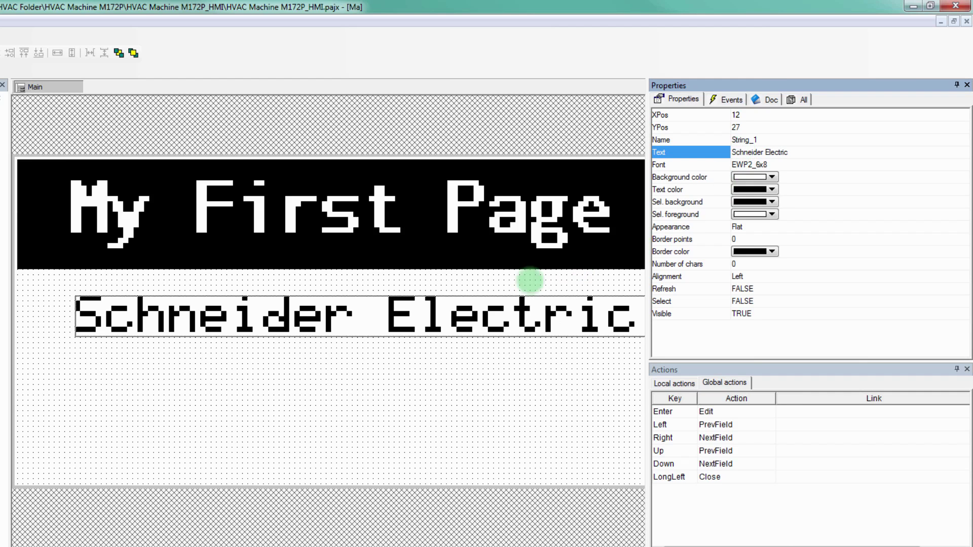
pyautogui.moveTo(453, 309); pyautogui.dragTo(416, 285)
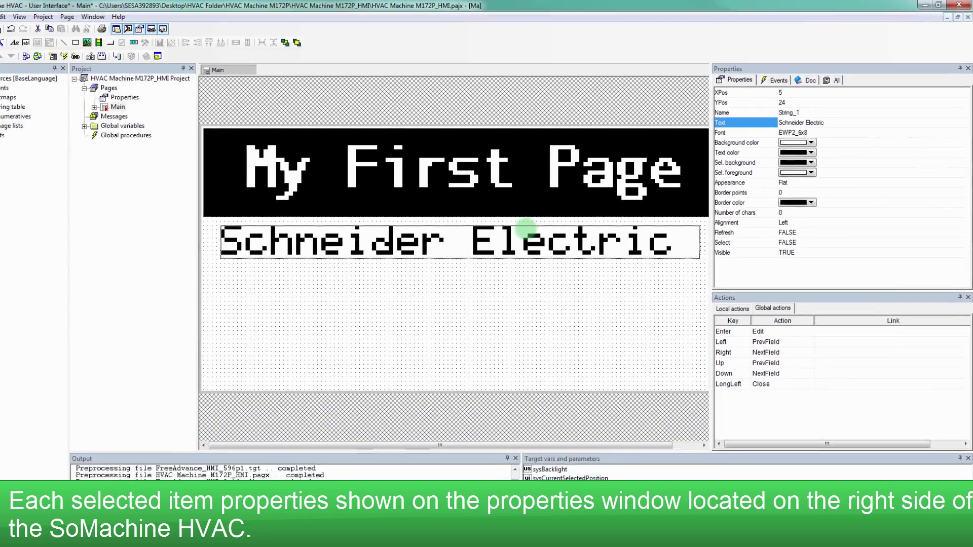
pyautogui.click(217, 277)
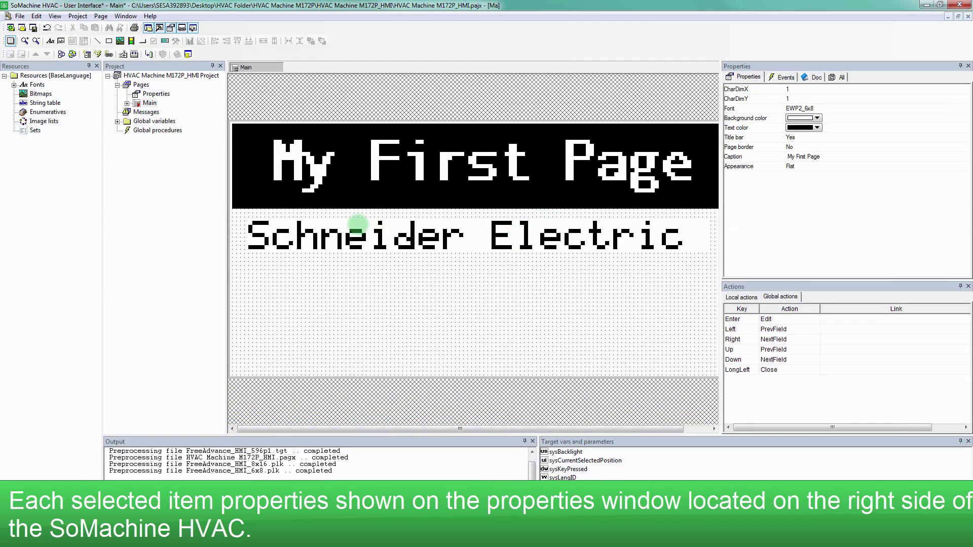
# Step: View the HMI project's Bitmaps, String table and Enumeratives resources
pyautogui.click(40, 93)
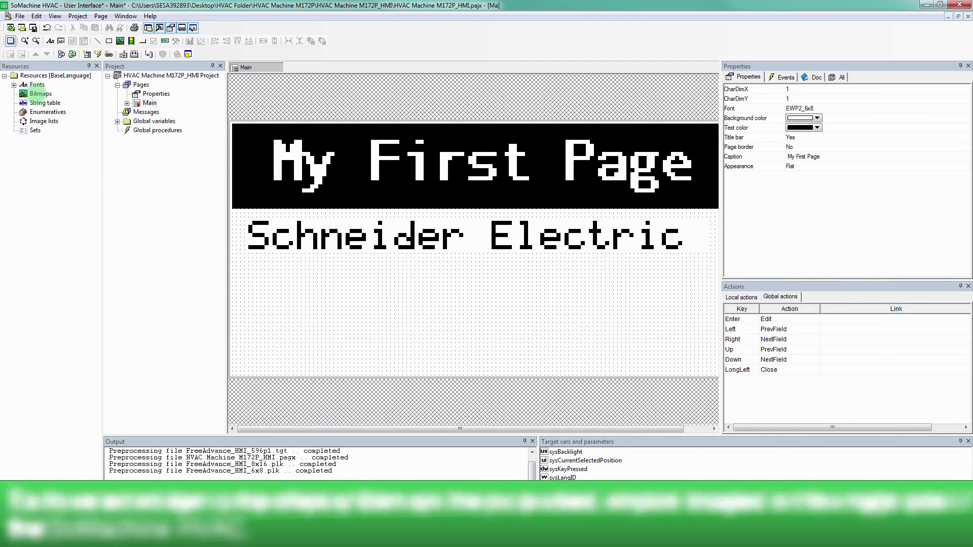
pyautogui.click(38, 93)
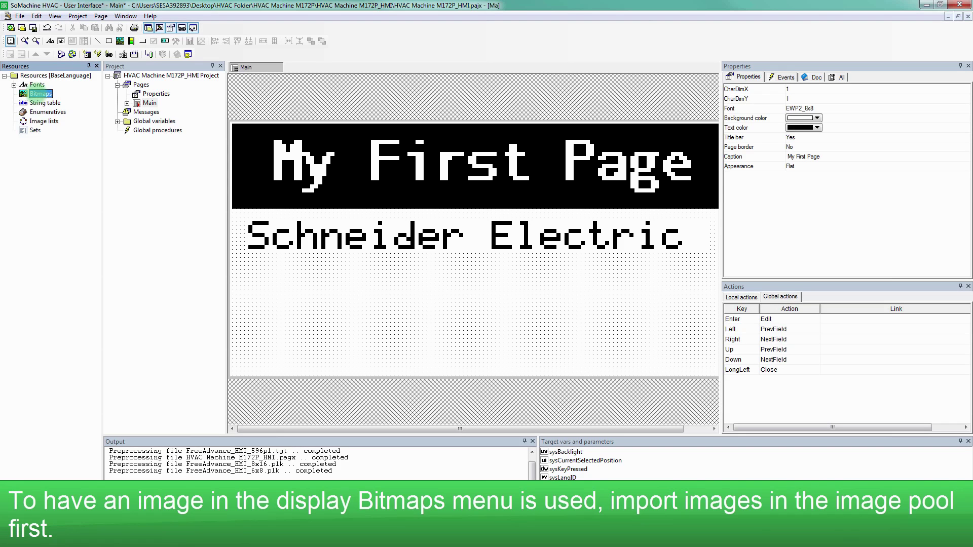
pyautogui.click(45, 103)
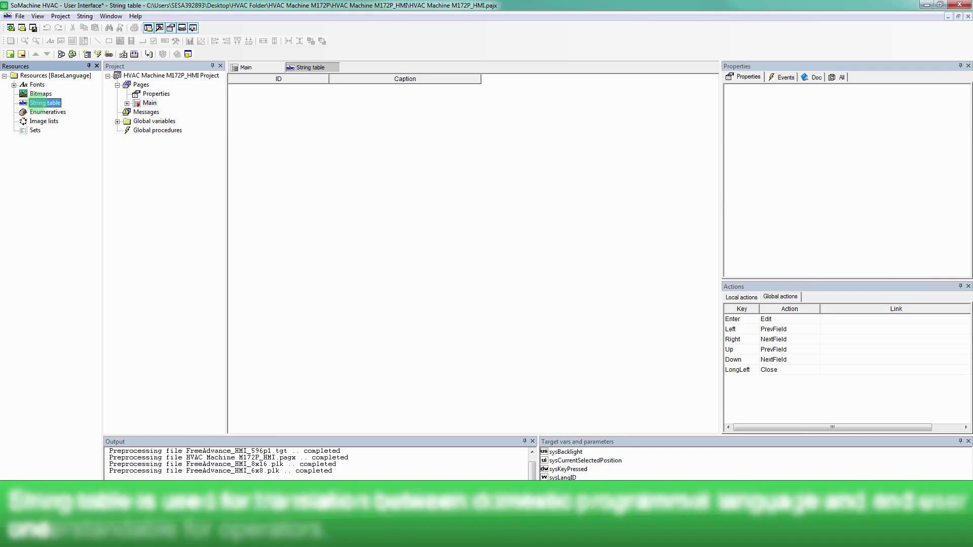
pyautogui.click(37, 110)
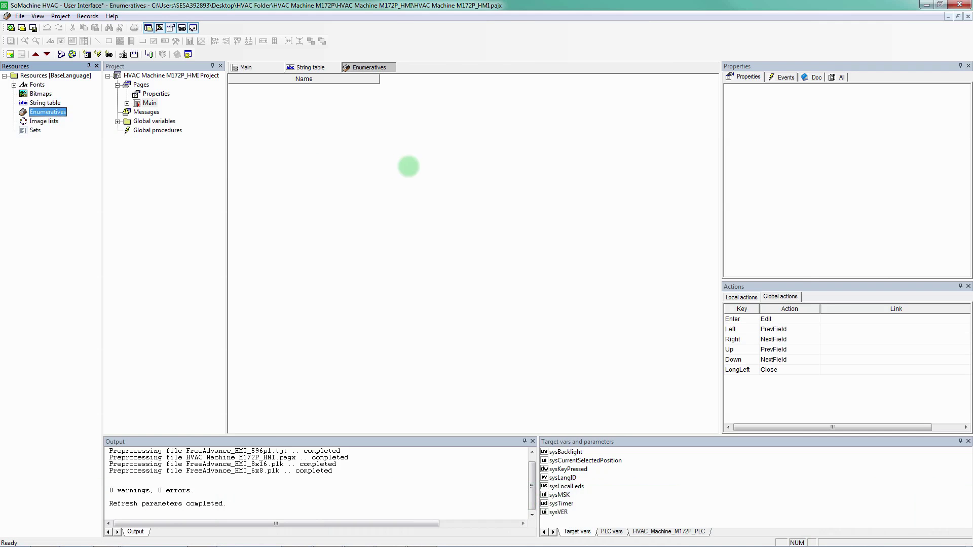
# Step: Switch to the HVAC Machine M172P Connection window and show the CANopen configuration
pyautogui.click(926, 4)
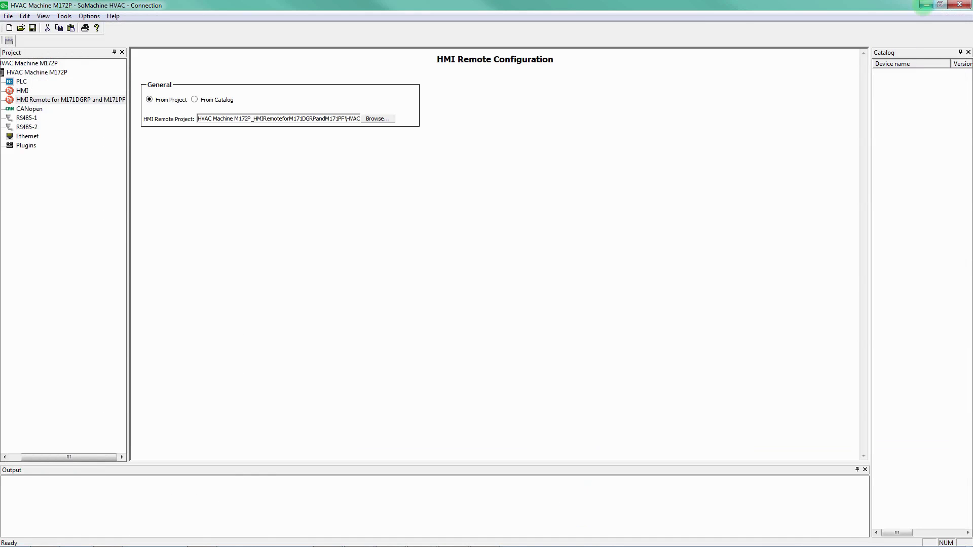
pyautogui.press('Up')
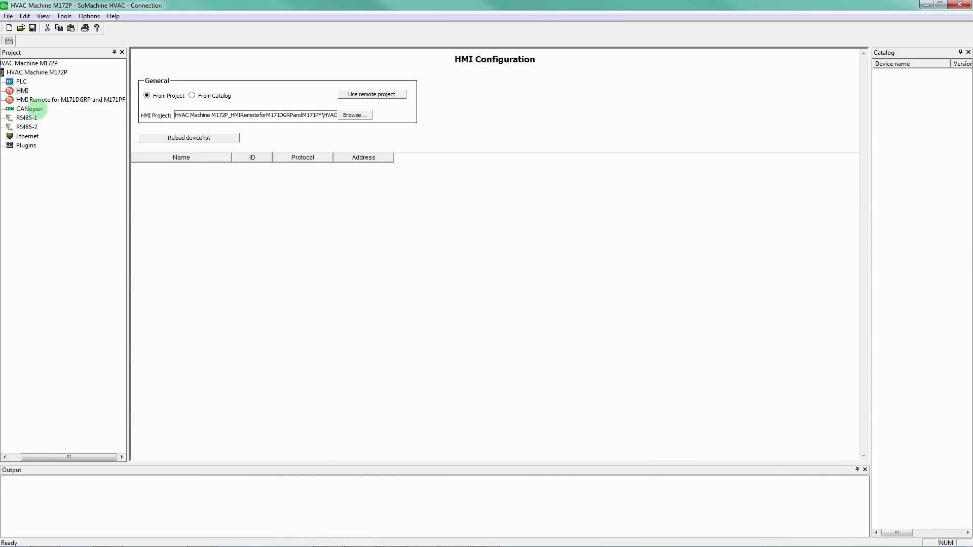
pyautogui.click(43, 109)
# Step: Set the CANopen mode to Master (for field), add Display for M171 Perf from the device catalog, and show its configuration
pyautogui.click(149, 109)
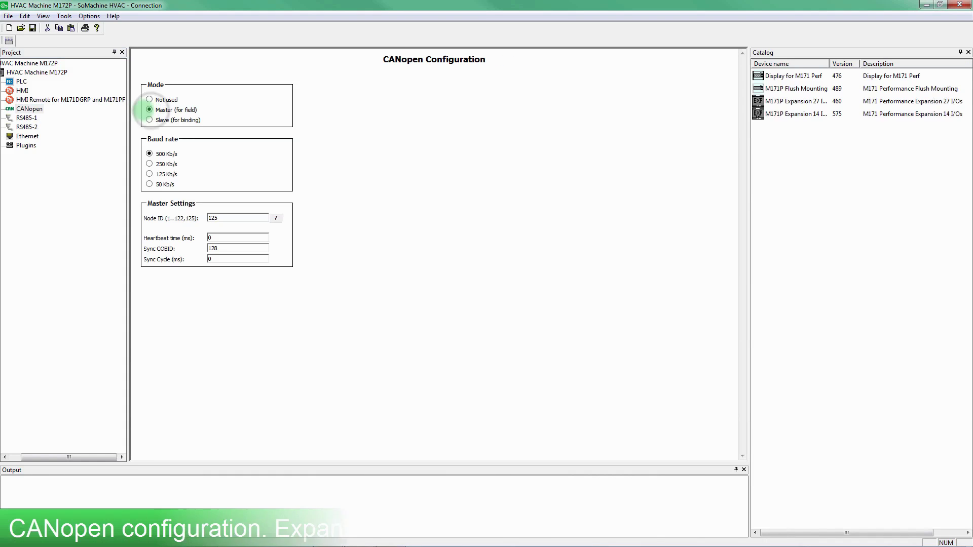
pyautogui.rightClick(43, 109)
pyautogui.click(48, 117)
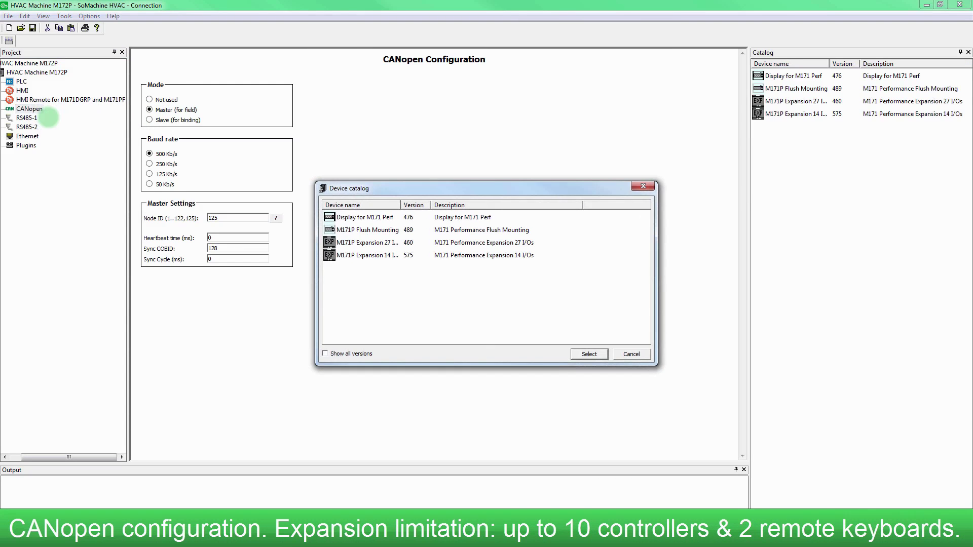
pyautogui.doubleClick(401, 205)
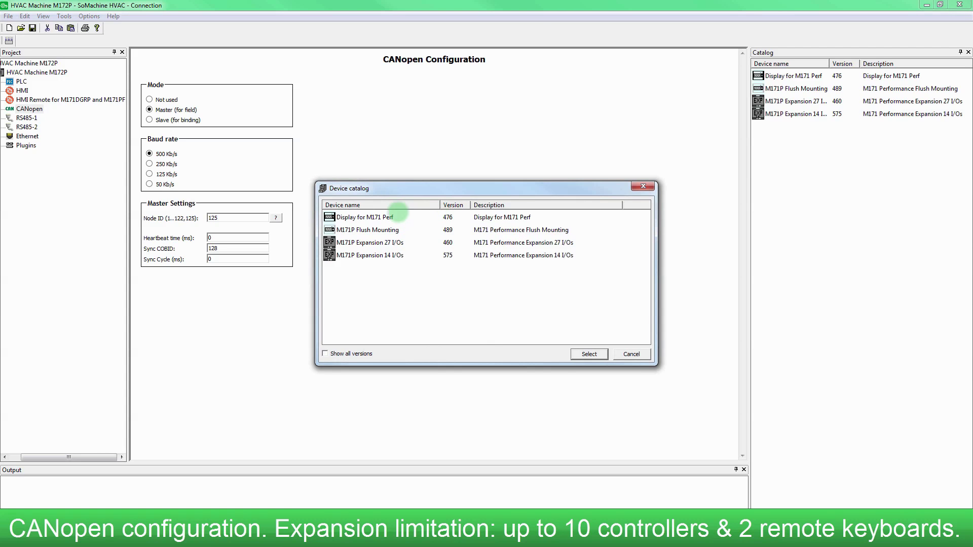
pyautogui.click(393, 218)
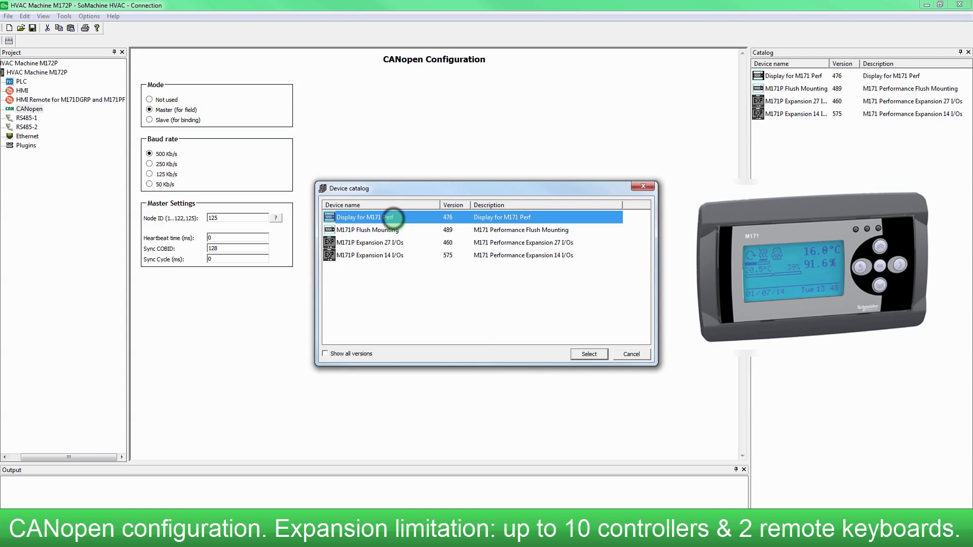
pyautogui.click(589, 354)
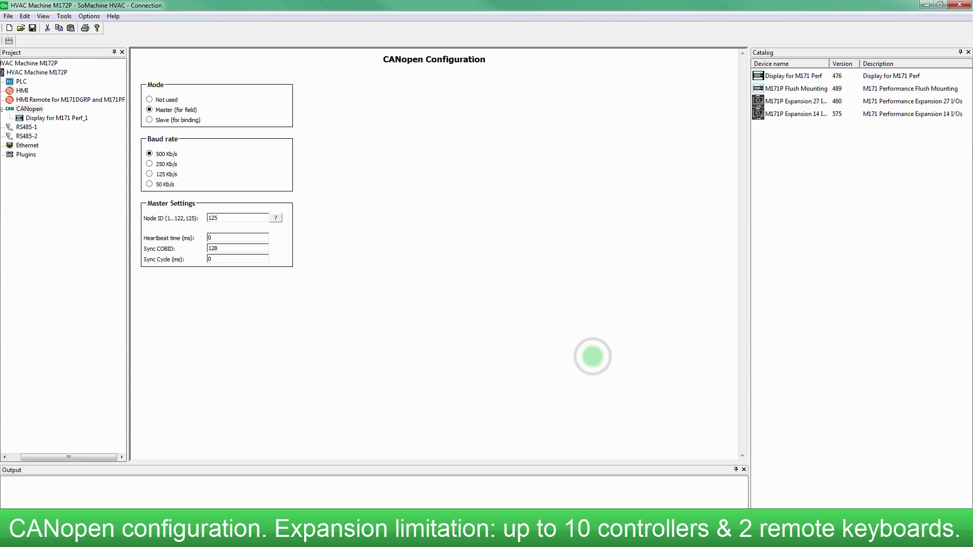
pyautogui.click(57, 119)
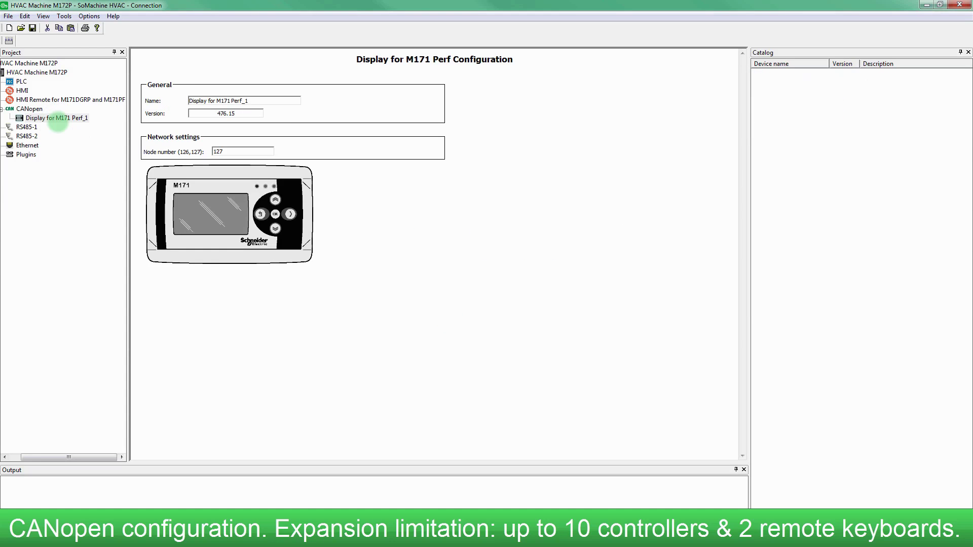
# Step: Add M171P Expansion 27 I/Os from the device catalog to the CANopen network
pyautogui.click(29, 109)
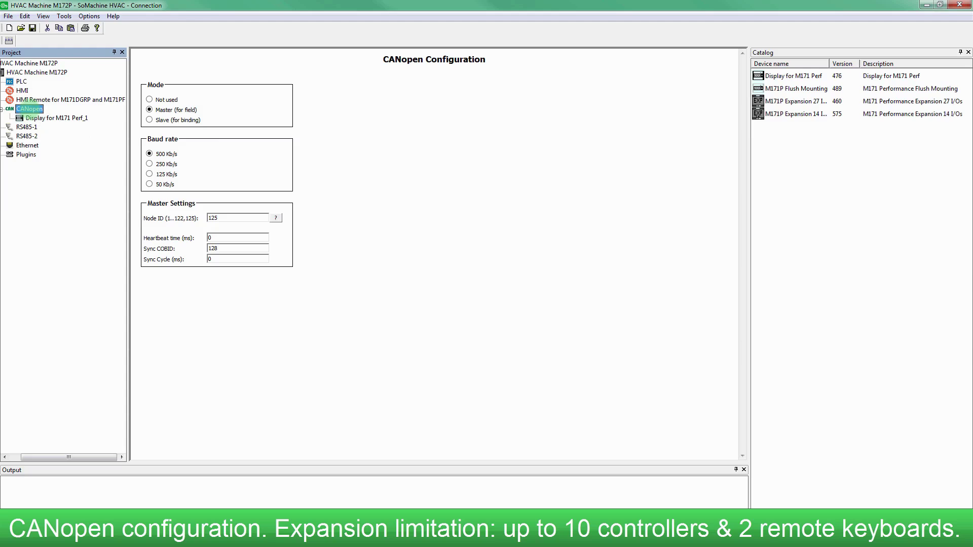
pyautogui.rightClick(29, 109)
pyautogui.click(41, 115)
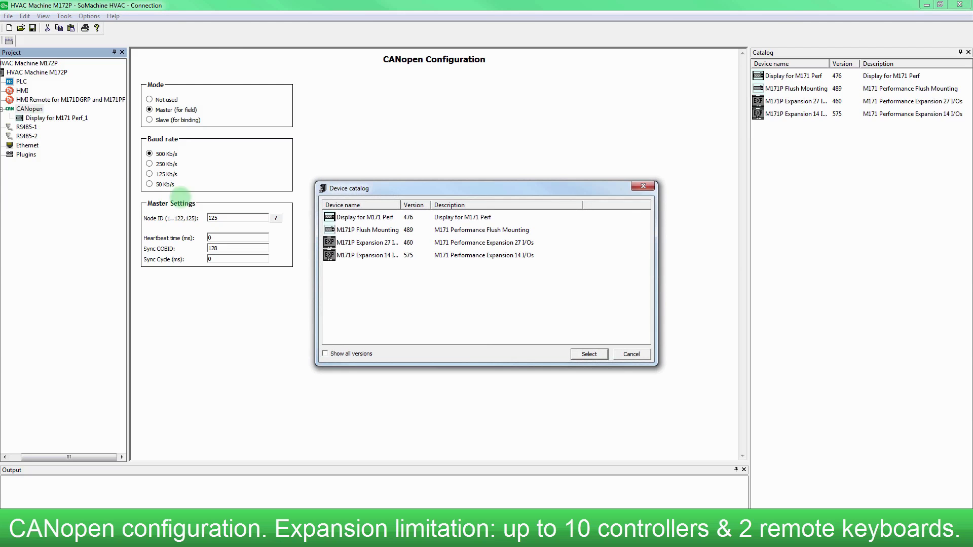
pyautogui.moveTo(401, 205); pyautogui.dragTo(432, 205)
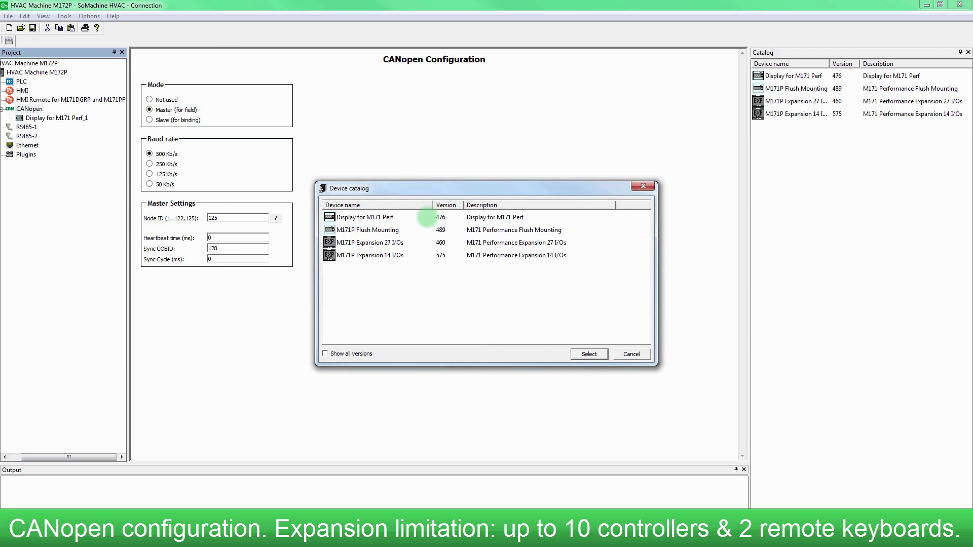
pyautogui.click(400, 242)
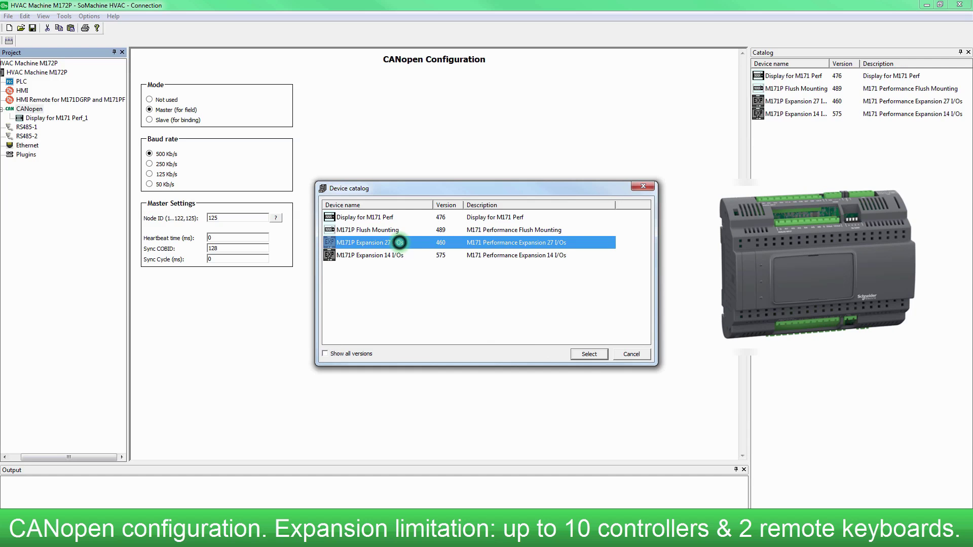
pyautogui.click(587, 354)
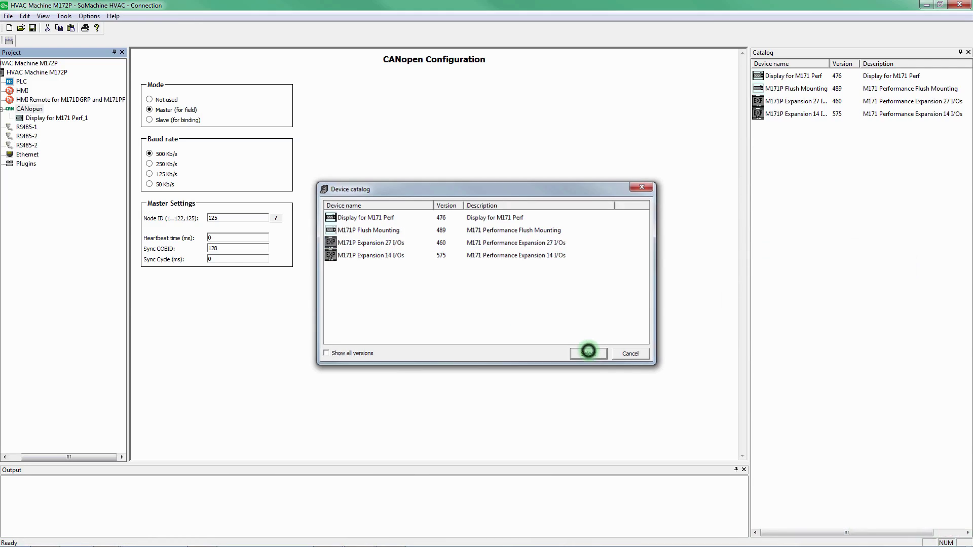
# Step: Reconfigure CANopen as Slave (for binding) with a Binding device from the catalog and the network set to CANopen1
pyautogui.click(149, 120)
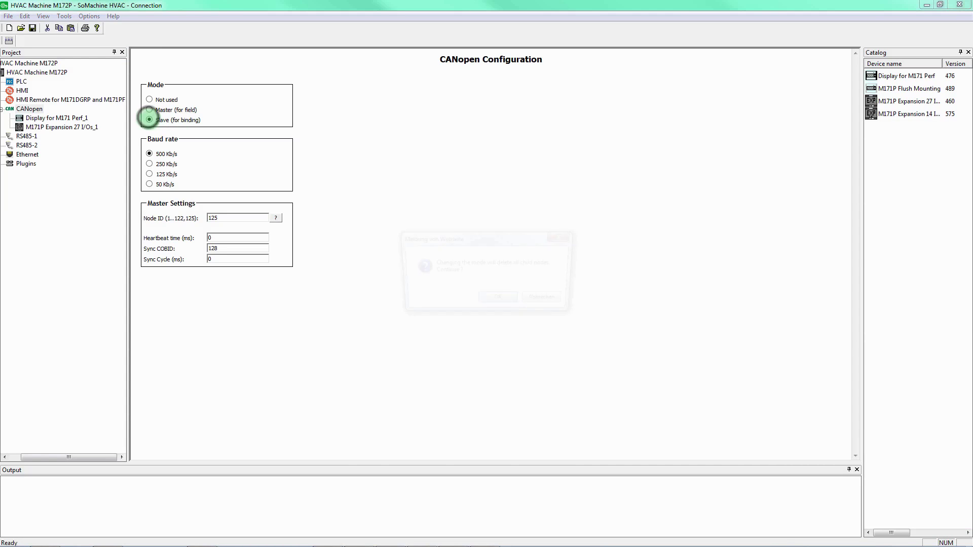
pyautogui.click(498, 300)
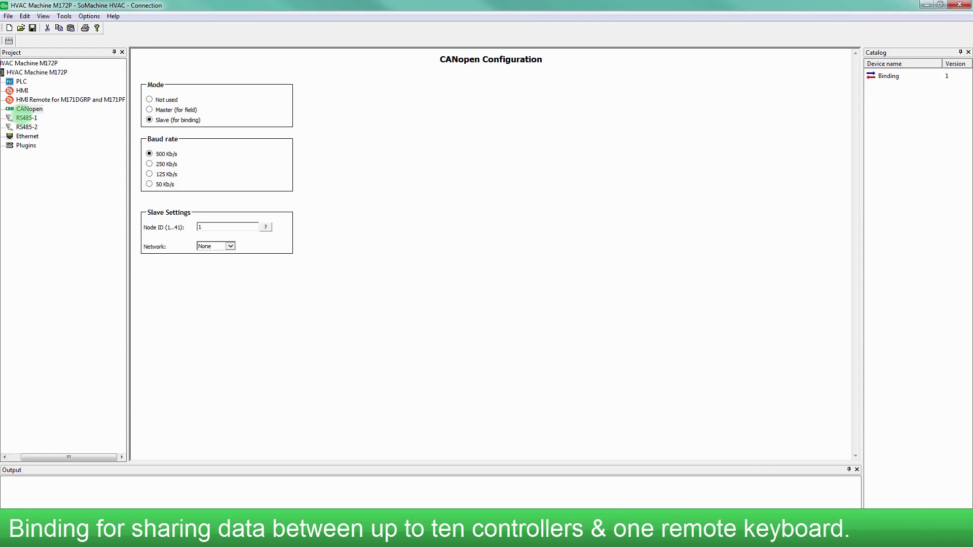
pyautogui.rightClick(29, 109)
pyautogui.click(31, 113)
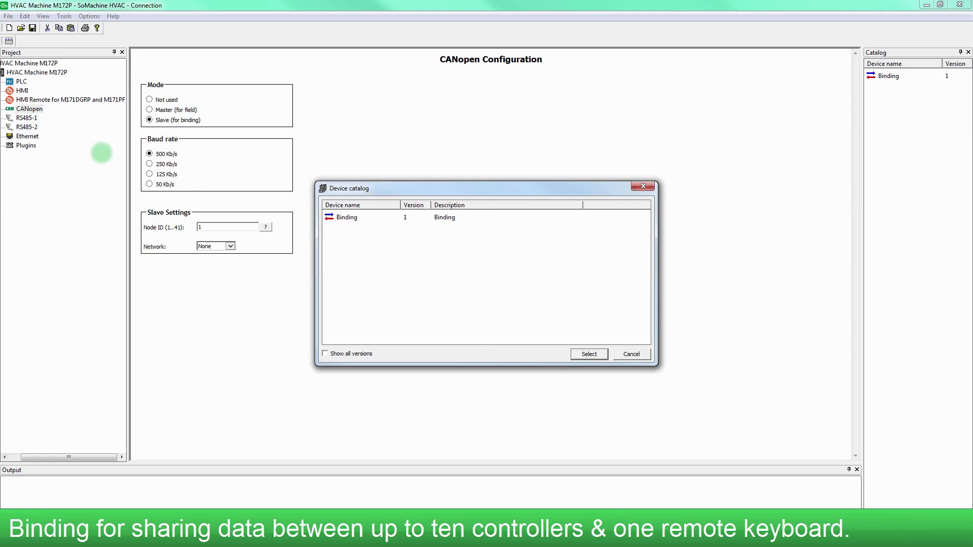
pyautogui.doubleClick(353, 219)
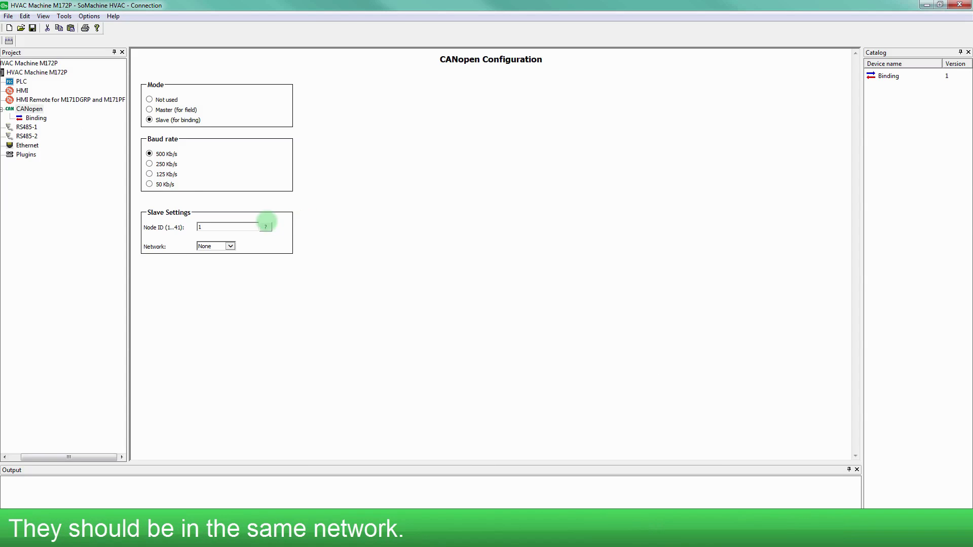
pyautogui.click(230, 246)
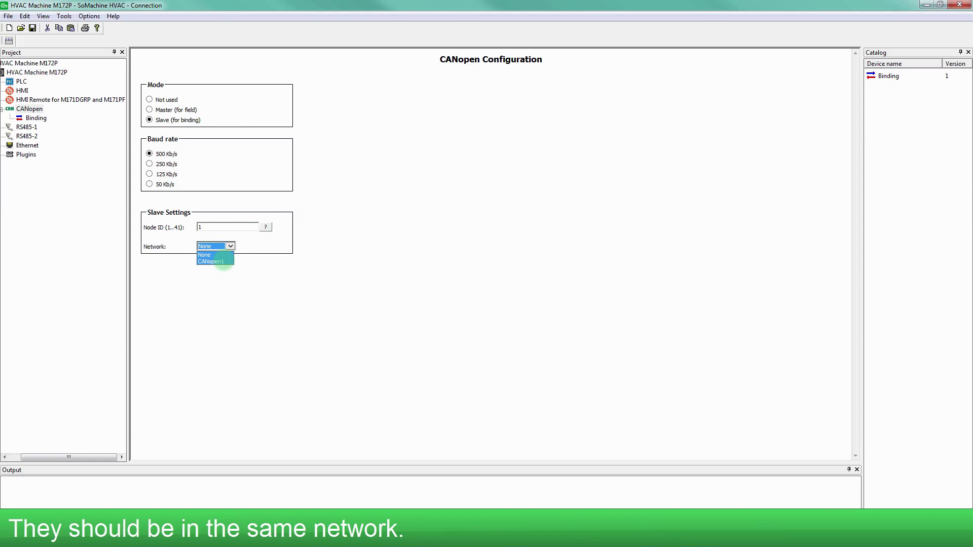
pyautogui.click(246, 242)
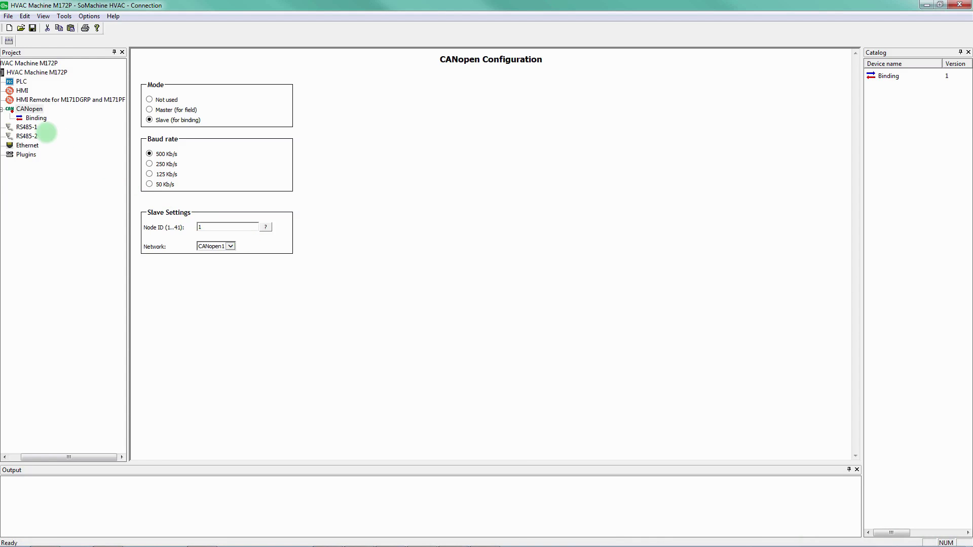
# Step: View the RS485-1 configuration and set the RS485-2 mode to Modbus Master (for field)
pyautogui.click(27, 126)
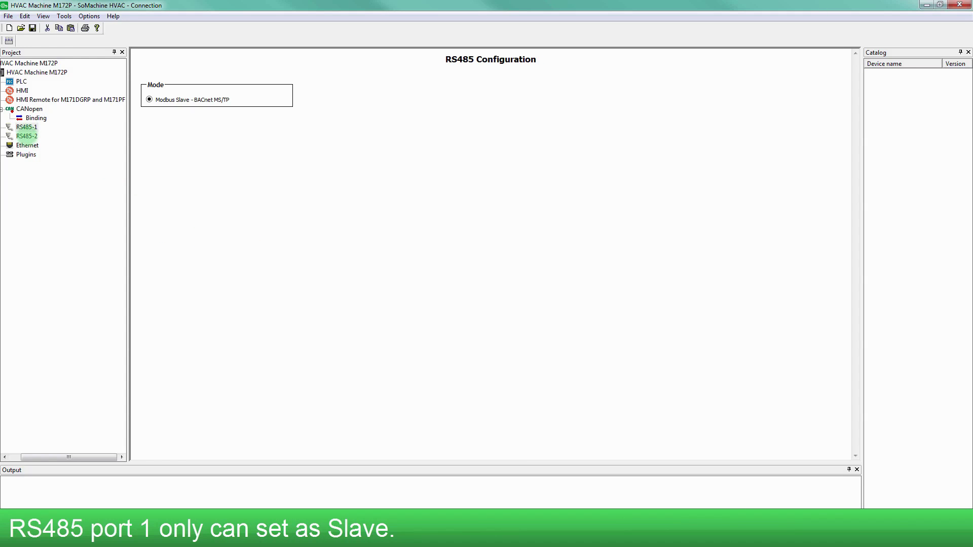
pyautogui.click(26, 136)
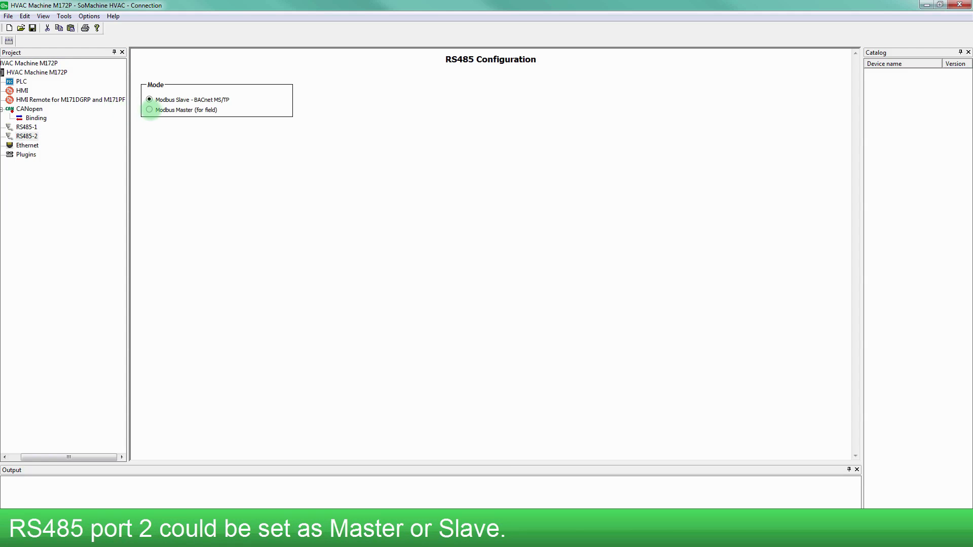
pyautogui.click(149, 109)
# Step: Add a Generic Modbus device from the device catalog to the RS485-2 port
pyautogui.rightClick(26, 136)
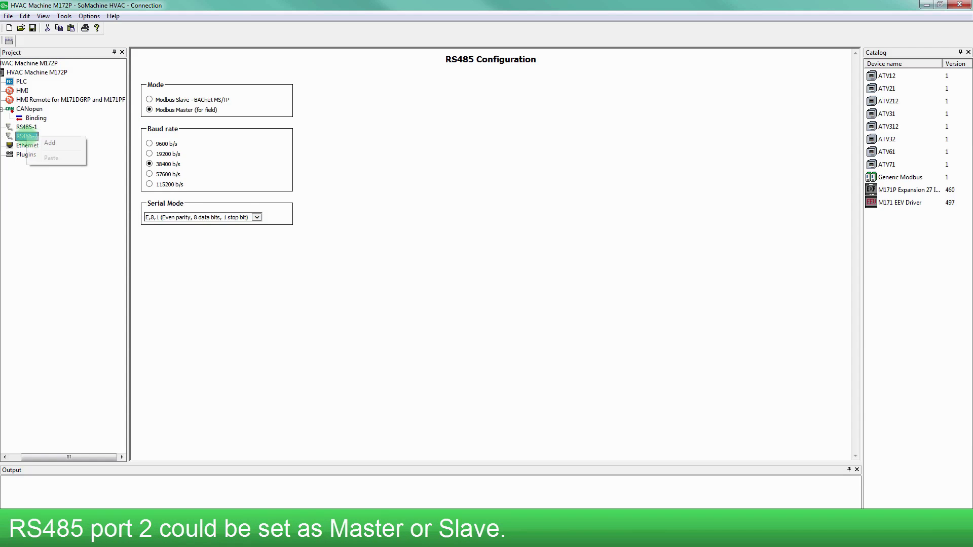
pyautogui.click(49, 143)
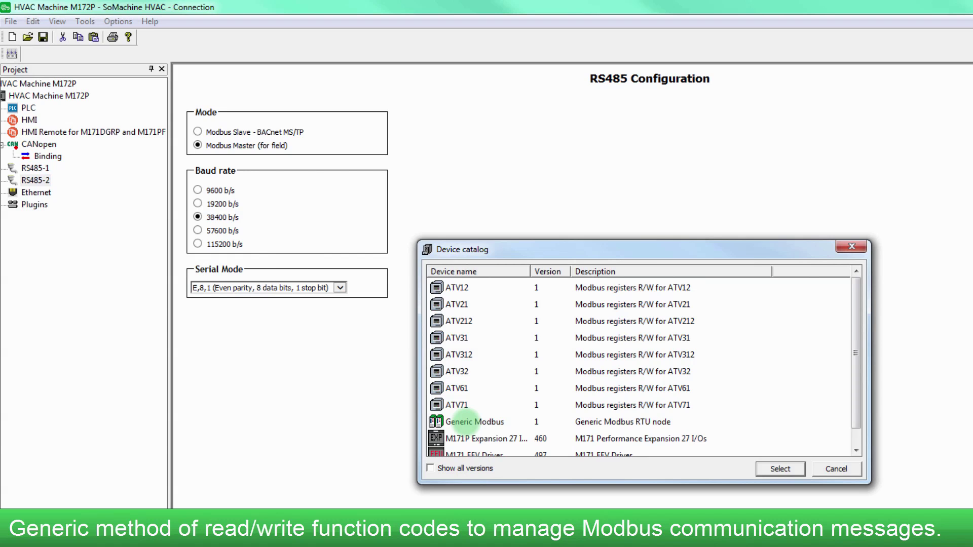
pyautogui.doubleClick(462, 421)
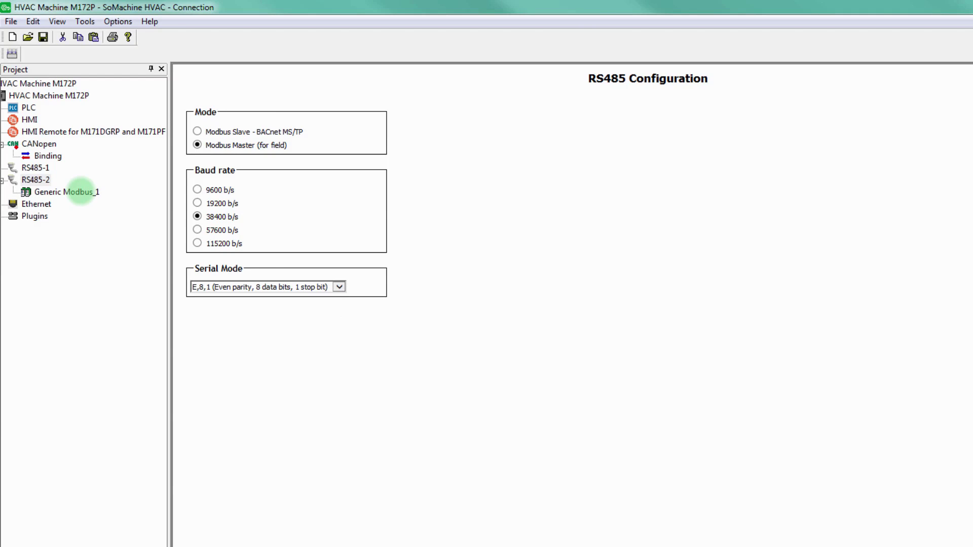
# Step: Rename the Generic Modbus node under RS485-2 to Energy Meter and set its node number to 1
pyautogui.click(80, 192)
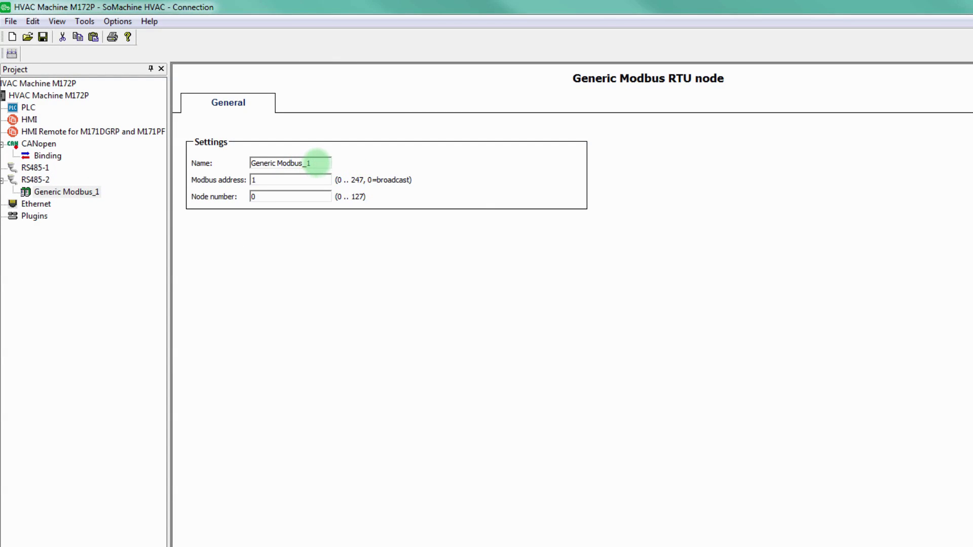
pyautogui.moveTo(317, 163); pyautogui.dragTo(233, 163)
pyautogui.write('Energy Meter')
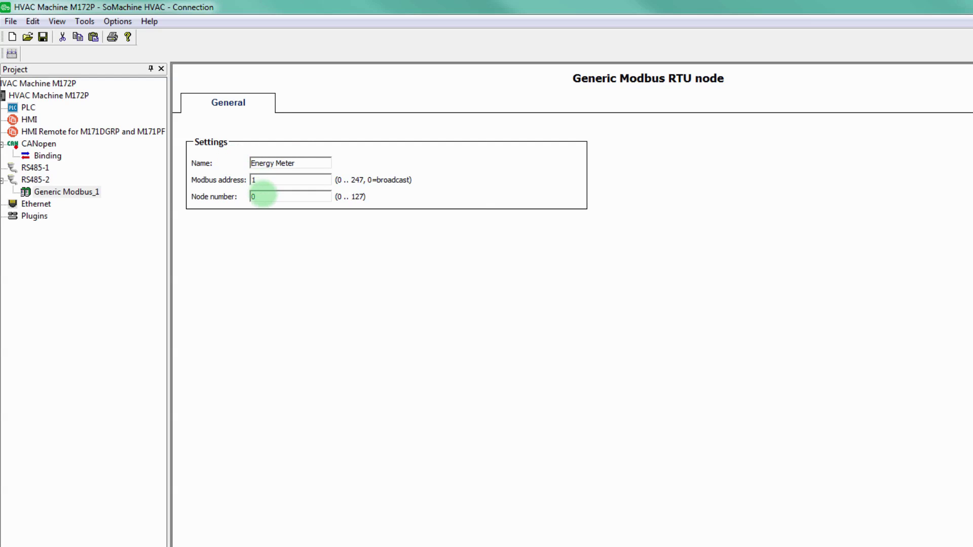
pyautogui.doubleClick(261, 196)
pyautogui.write('1')
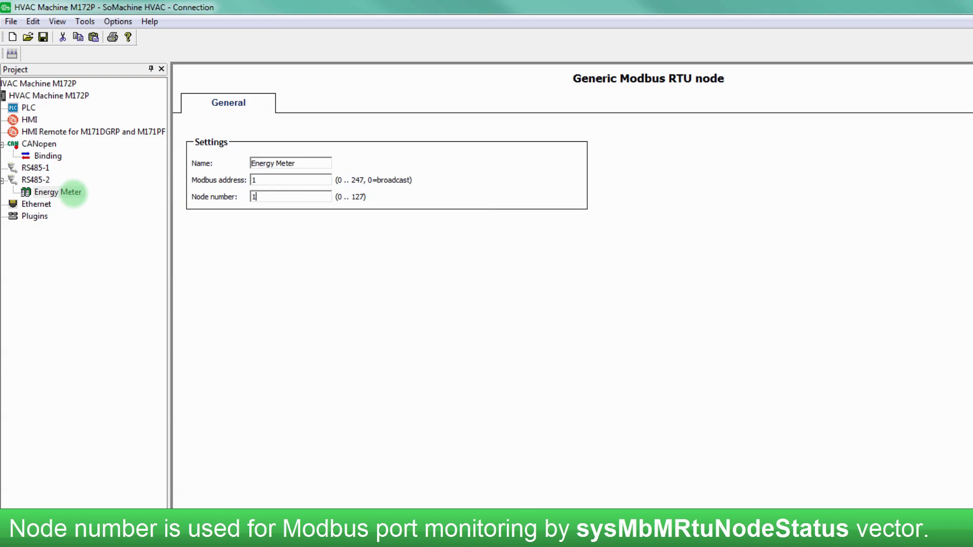
# Step: Add the Modbus FC-03 (read holding register) and Modbus FC-16 (write multiple register) functions to the Energy Meter node
pyautogui.rightClick(73, 192)
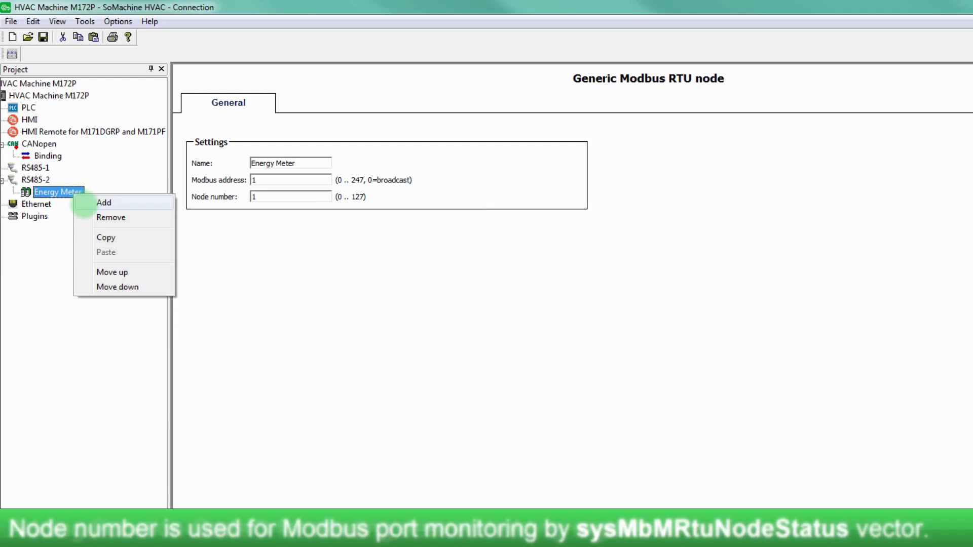
pyautogui.click(83, 203)
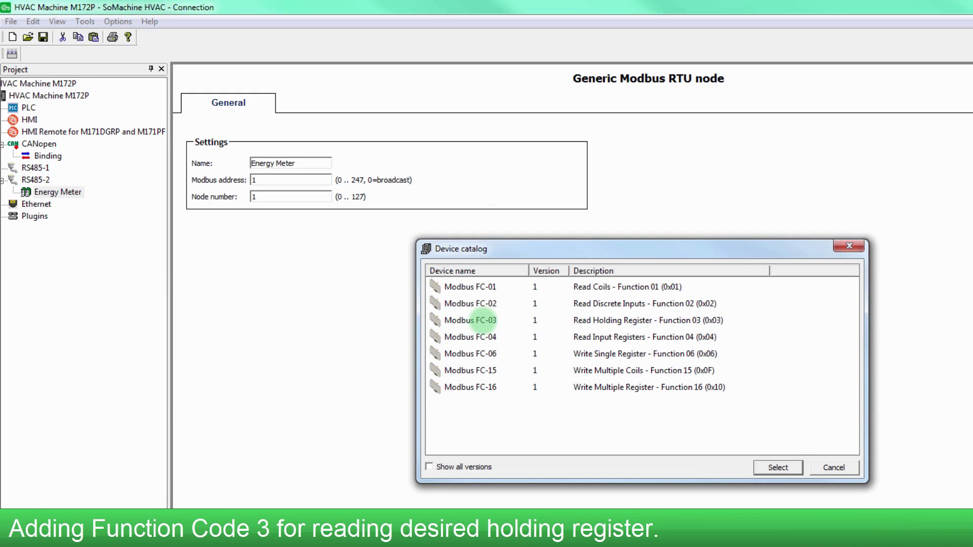
pyautogui.doubleClick(482, 321)
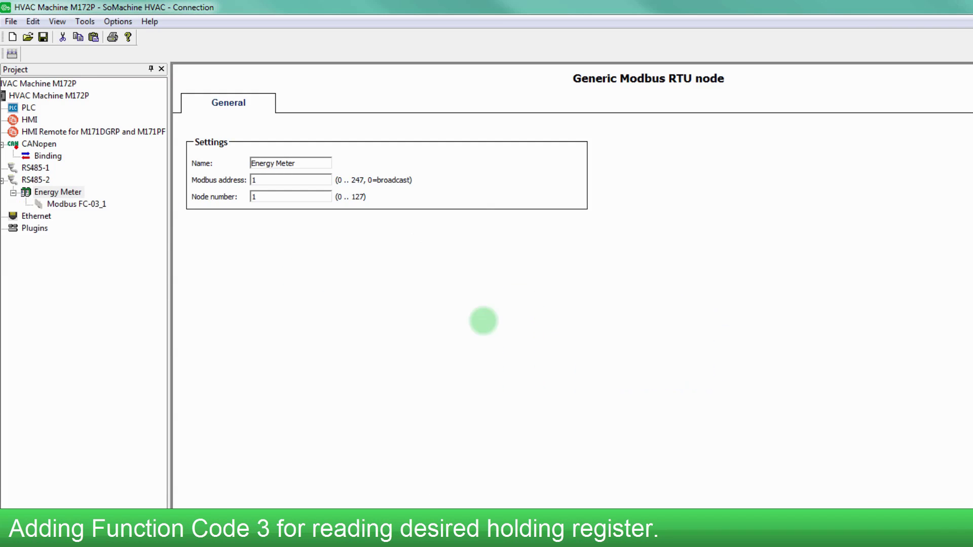
pyautogui.rightClick(66, 192)
pyautogui.click(85, 202)
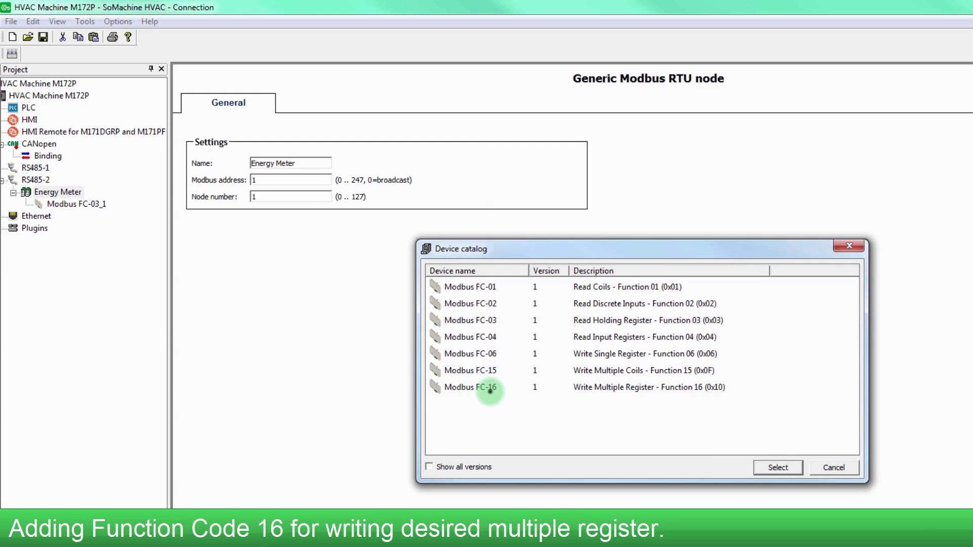
pyautogui.doubleClick(489, 389)
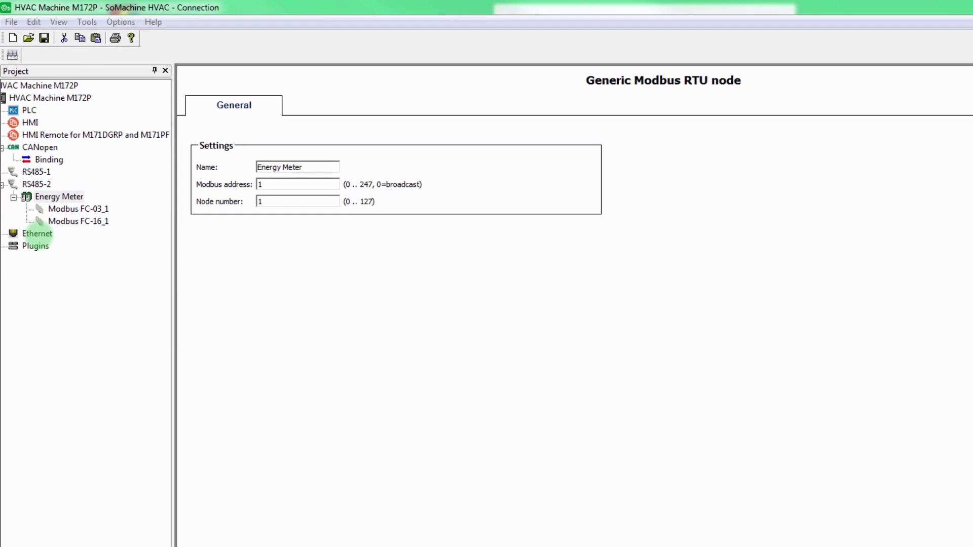
# Step: Add the RS232 plug-in from the device catalog to Plugins and set its mode to Modbus Master (for field)
pyautogui.click(36, 227)
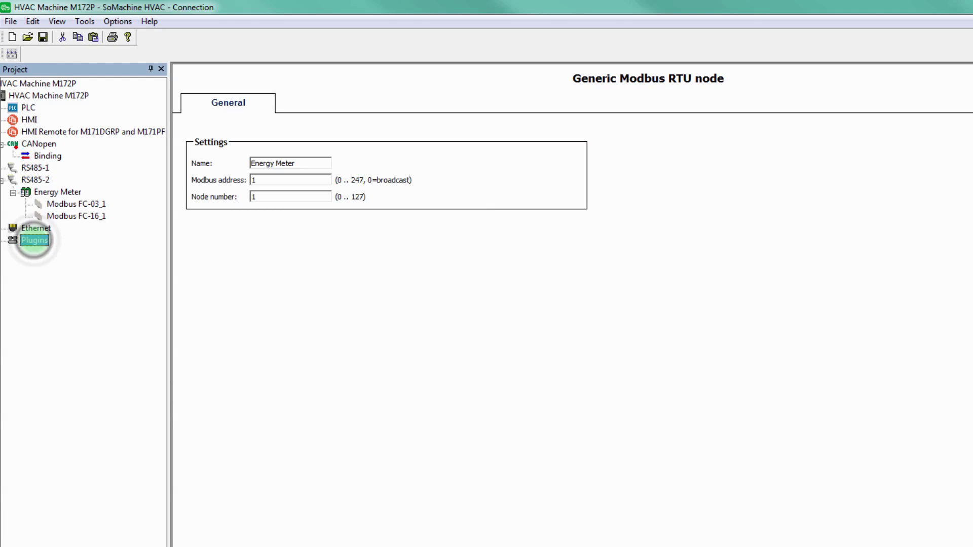
pyautogui.rightClick(32, 240)
pyautogui.click(50, 248)
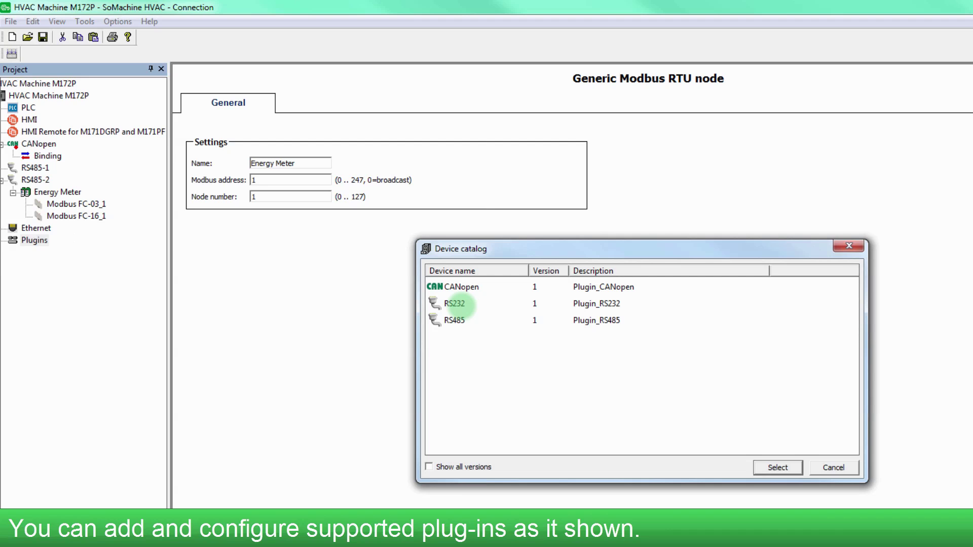
pyautogui.doubleClick(455, 304)
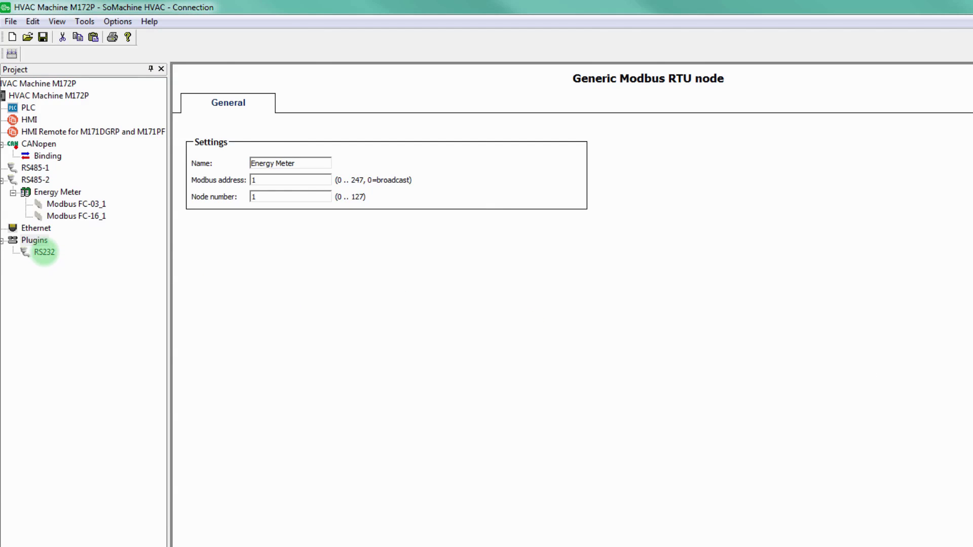
pyautogui.click(45, 252)
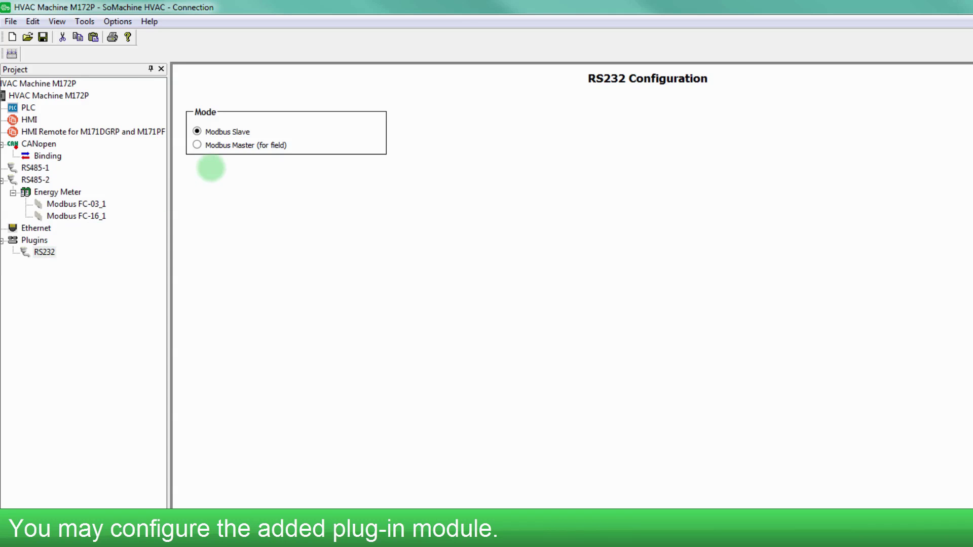
pyautogui.click(196, 145)
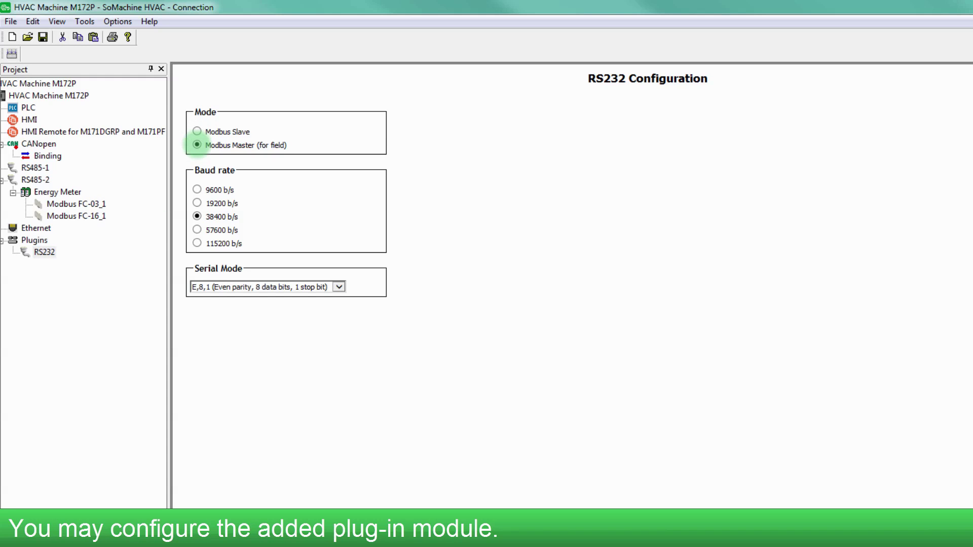